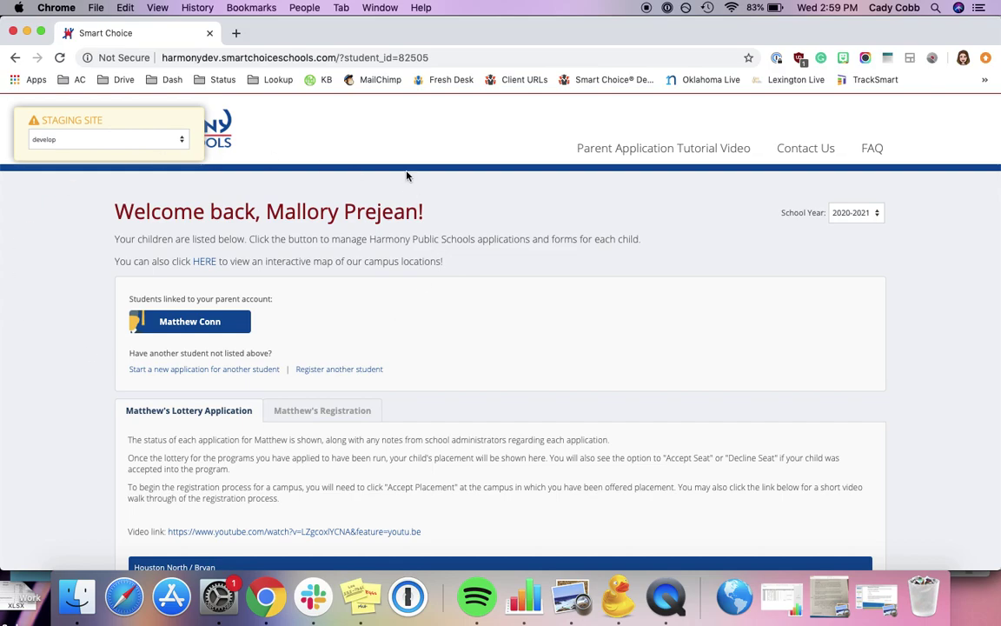
Accept the Houston - Harmony School of Endeavor (Little York Rd) lottery placement and confirm it
scroll(296, 400, down, 2)
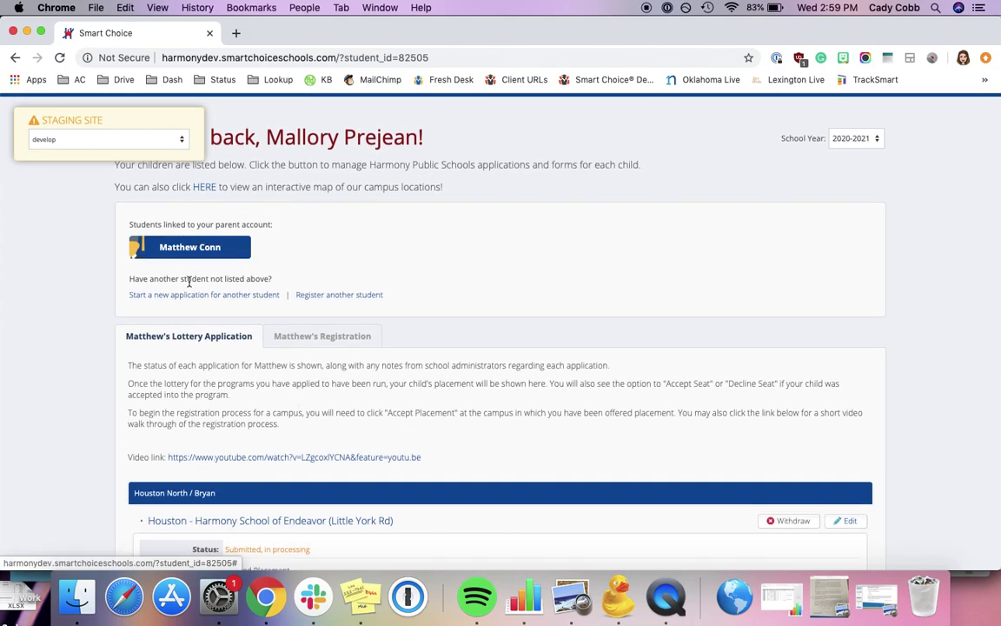
scroll(196, 382, down, 2)
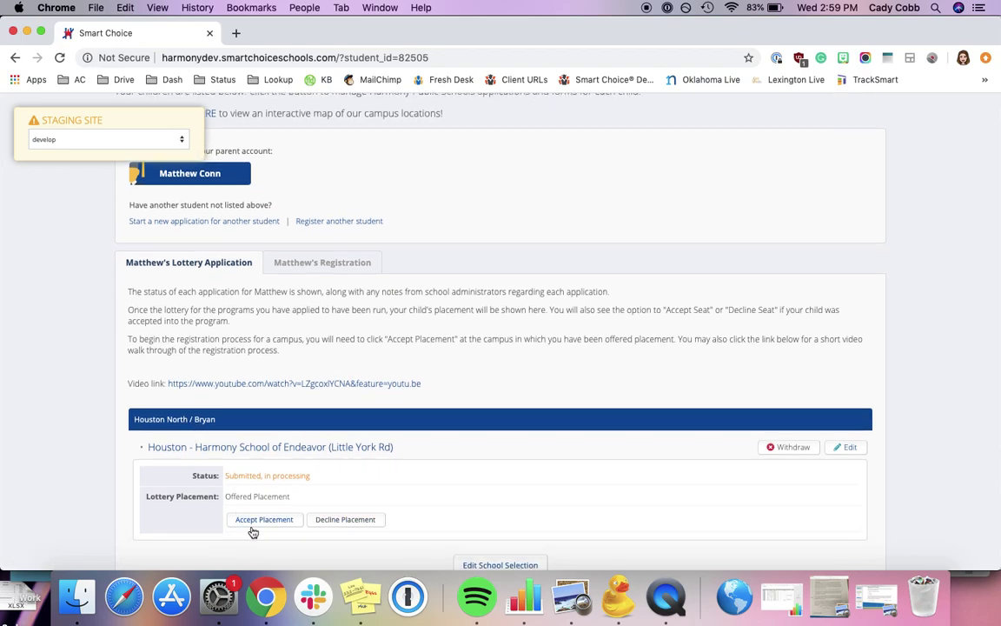
scroll(426, 524, down, 1)
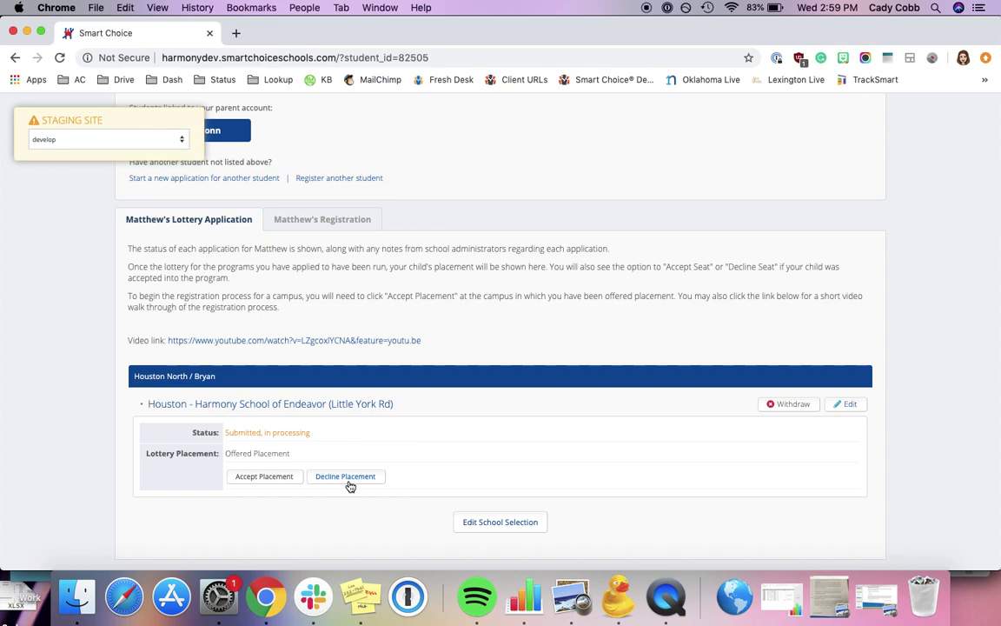
click(261, 481)
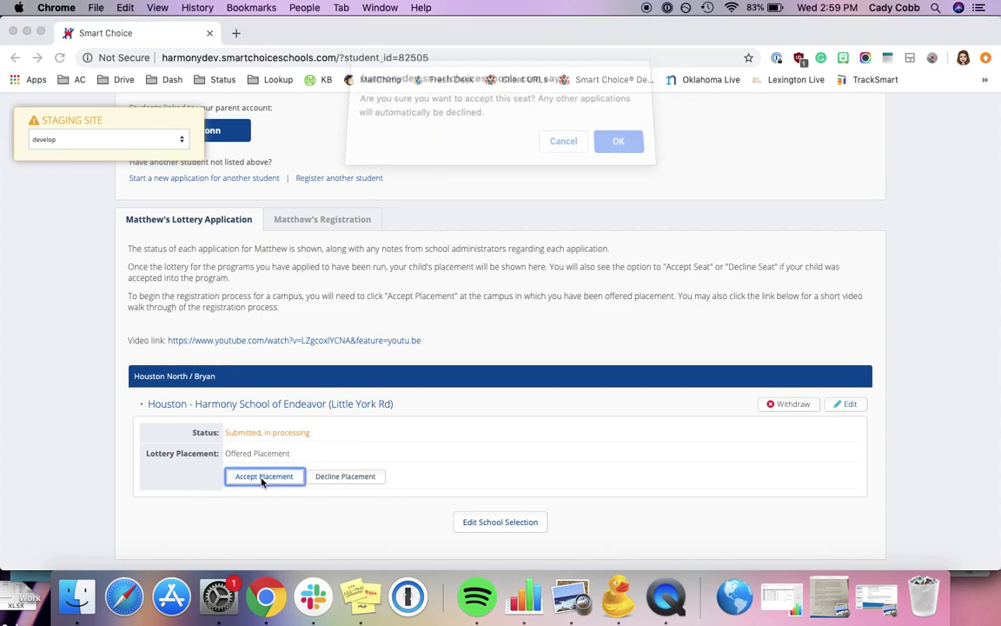
click(615, 151)
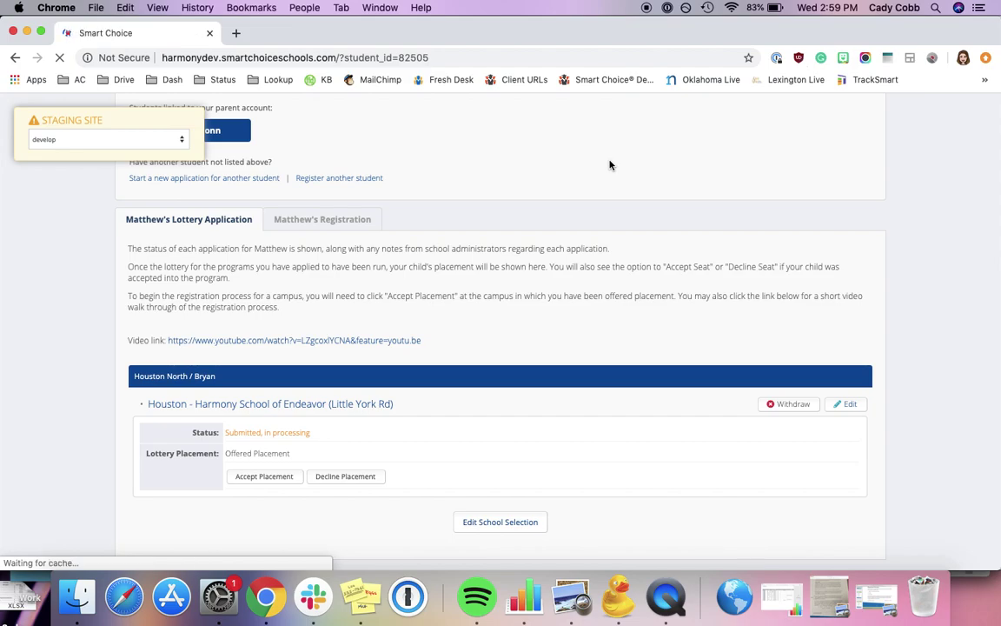
scroll(491, 373, down, 6)
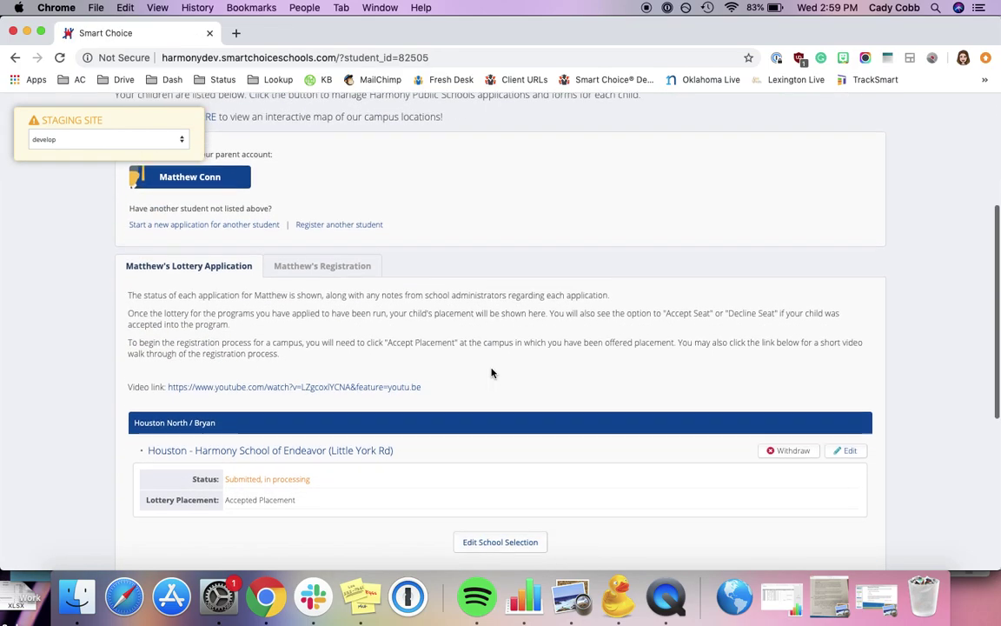
Start the 2020-2021 registration, agree to the Requirements & Policies, and continue to Student Information
click(323, 231)
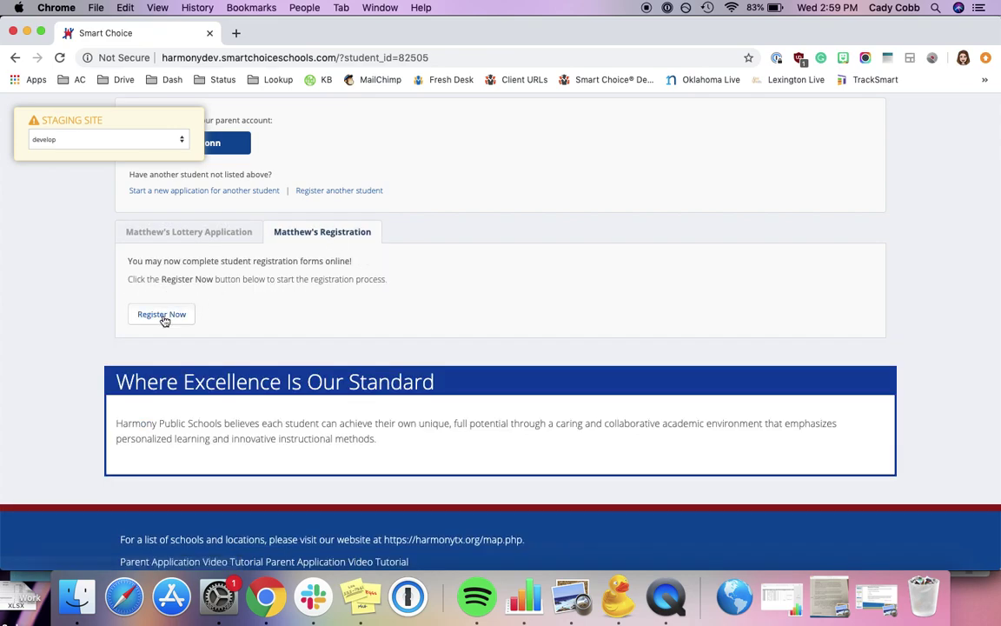
click(162, 318)
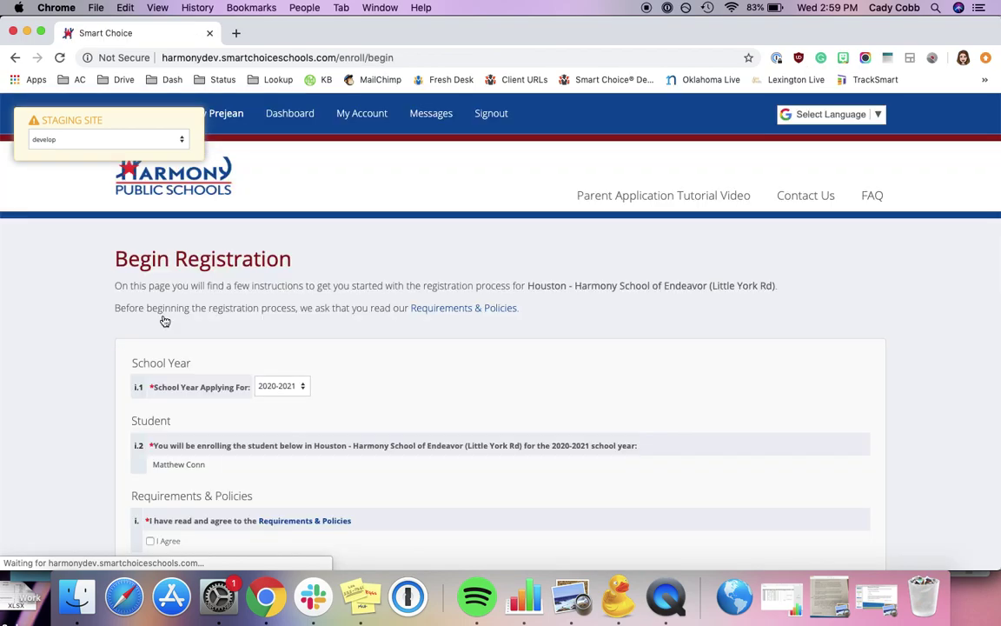
scroll(414, 348, down, 2)
scroll(413, 348, down, 2)
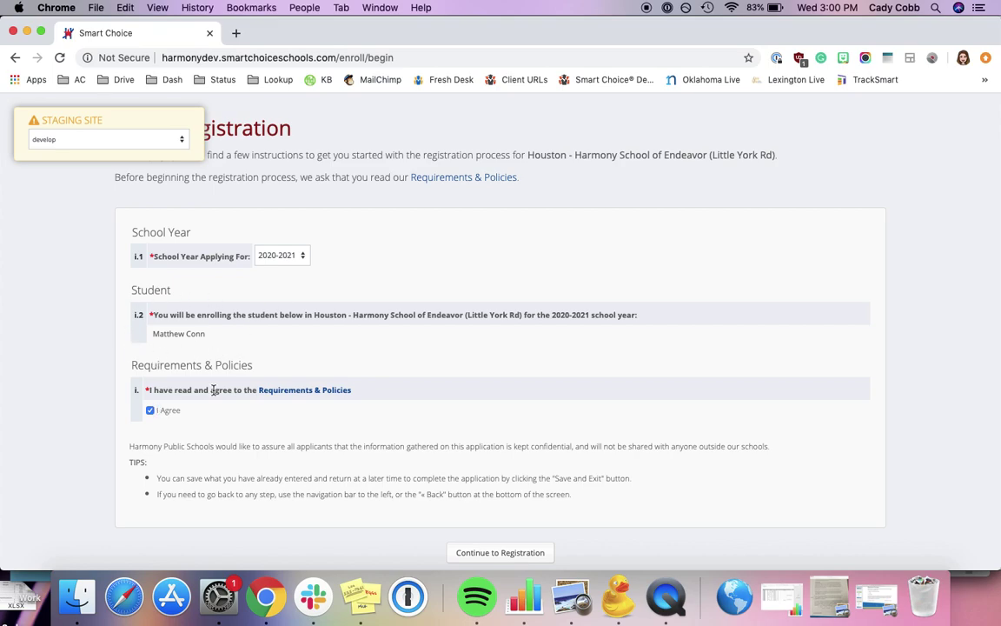
scroll(414, 400, down, 2)
click(500, 489)
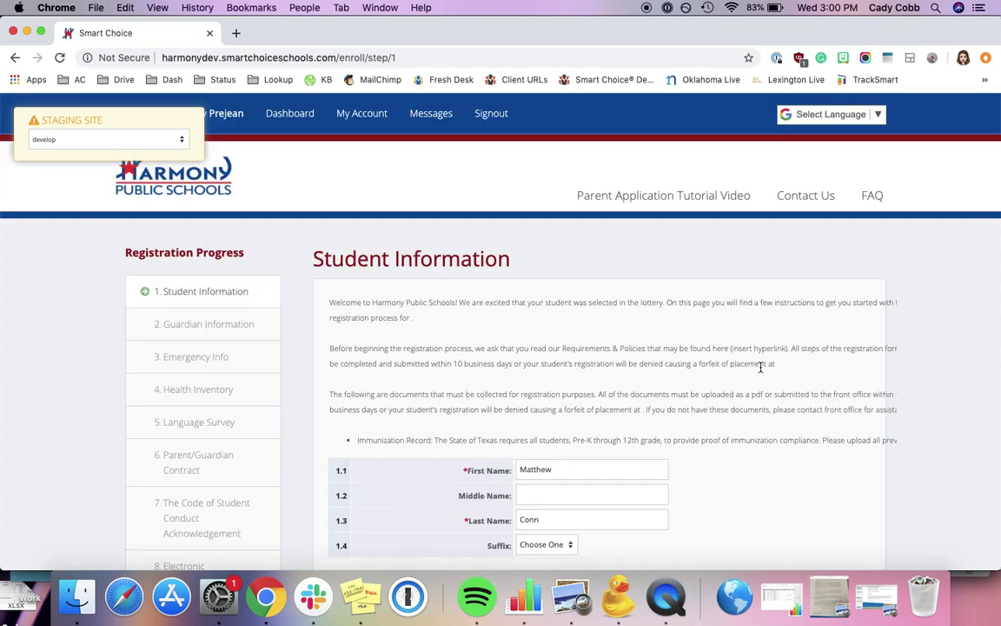
Set the student's ethnicity to Hispanic/Latino and race to White
scroll(761, 367, down, 3)
scroll(760, 372, up, 3)
scroll(761, 372, down, 4)
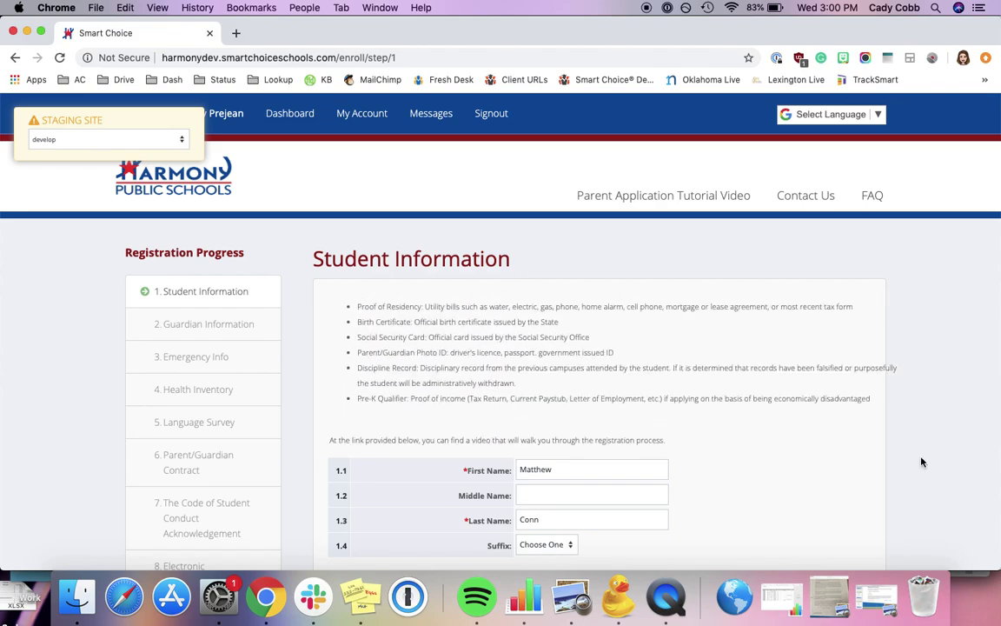
scroll(921, 462, down, 3)
scroll(921, 462, down, 5)
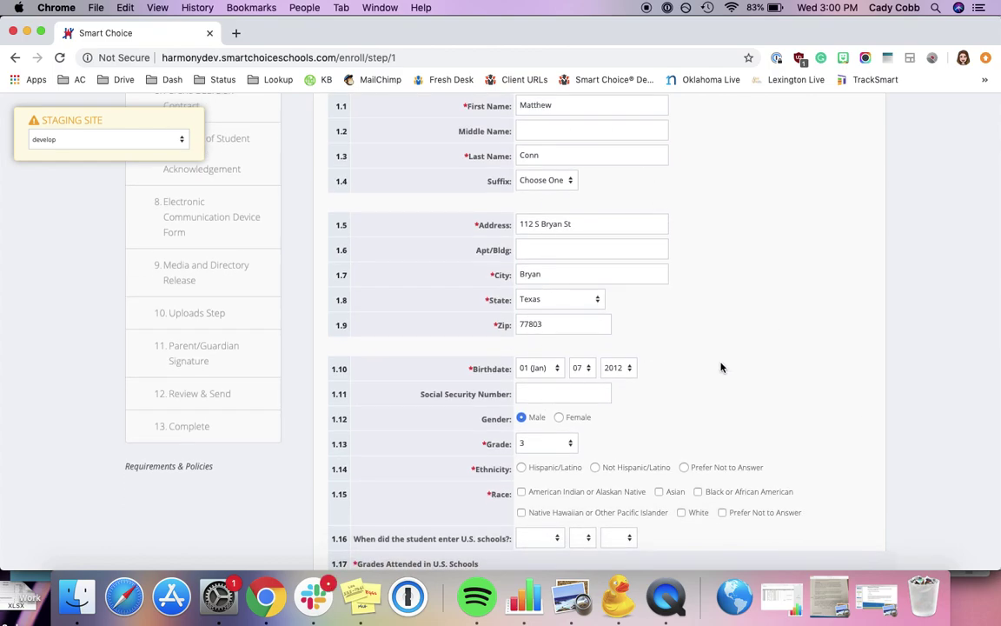
scroll(721, 368, down, 5)
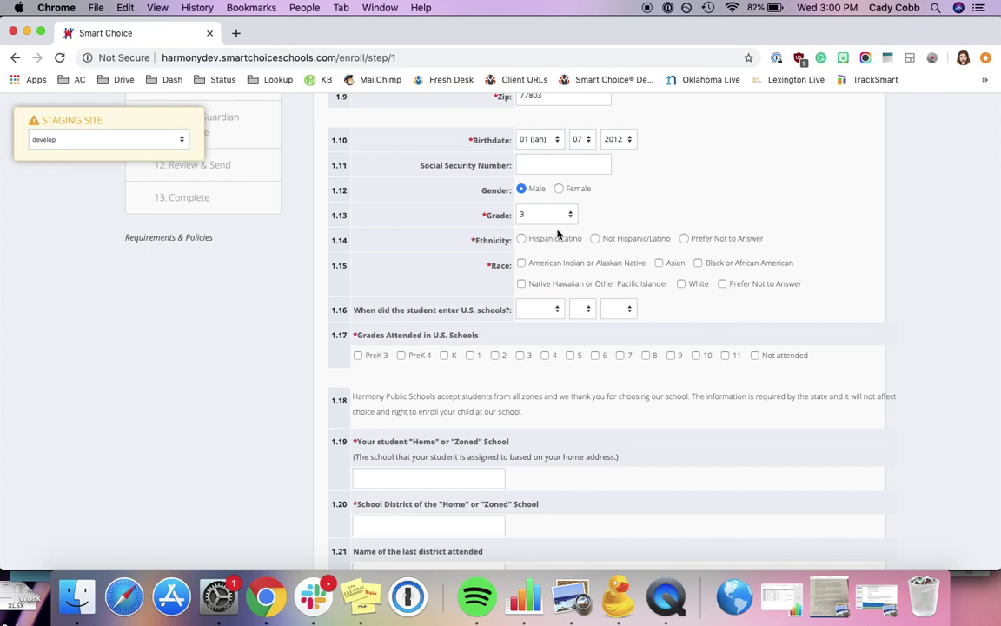
click(521, 239)
click(681, 284)
Tick PreK 4, K, 1 and 2 as grades attended
scroll(487, 348, down, 2)
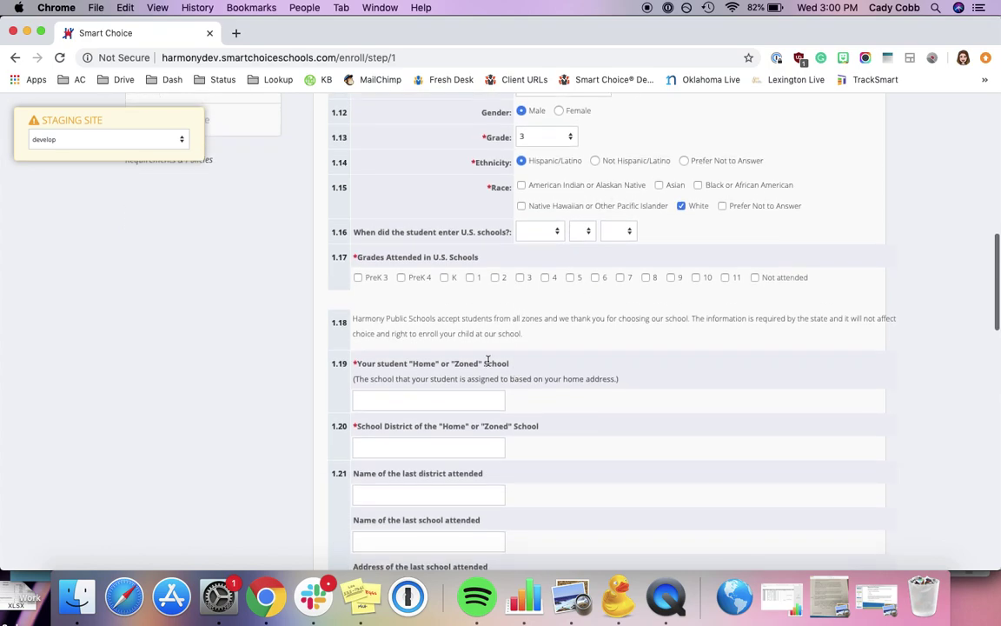
click(415, 278)
click(444, 277)
click(469, 277)
click(494, 277)
scroll(592, 368, down, 5)
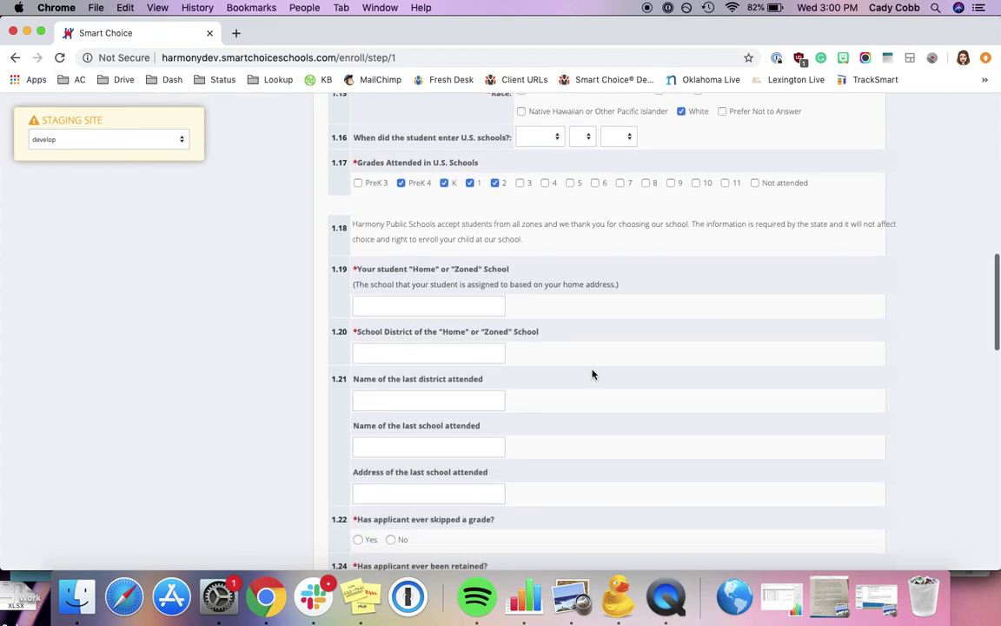
Enter ABC Elementary as the home/zoned school and ABC Zone as its district
click(485, 200)
text(ABC )
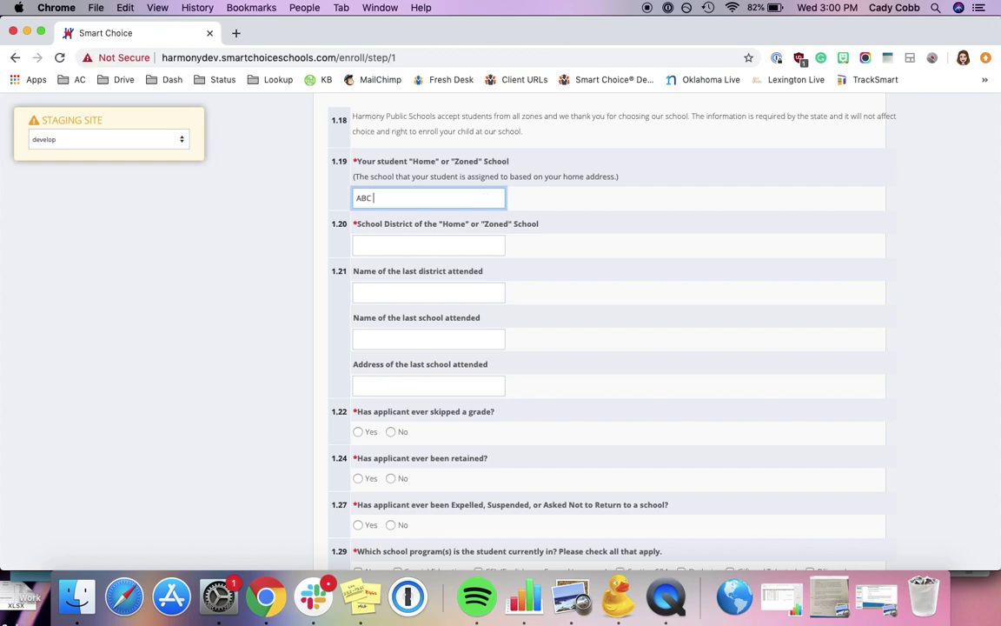
text(Elemen)
key(BackSpace)
text(enta)
click(442, 247)
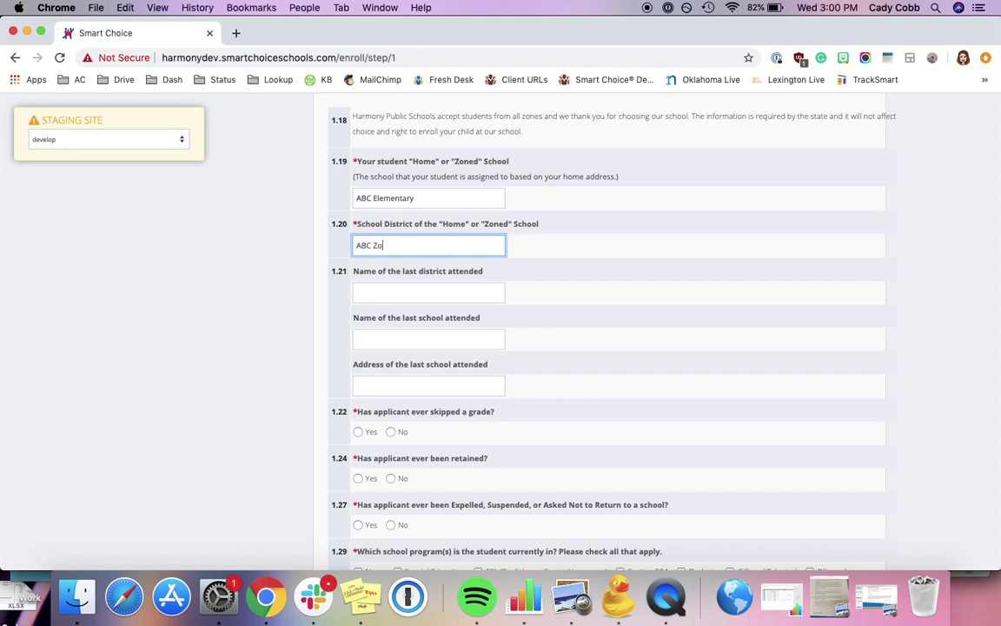
Answer No to skipped grade, retained, and expelled/suspended, and tick None for school programs
scroll(489, 399, down, 5)
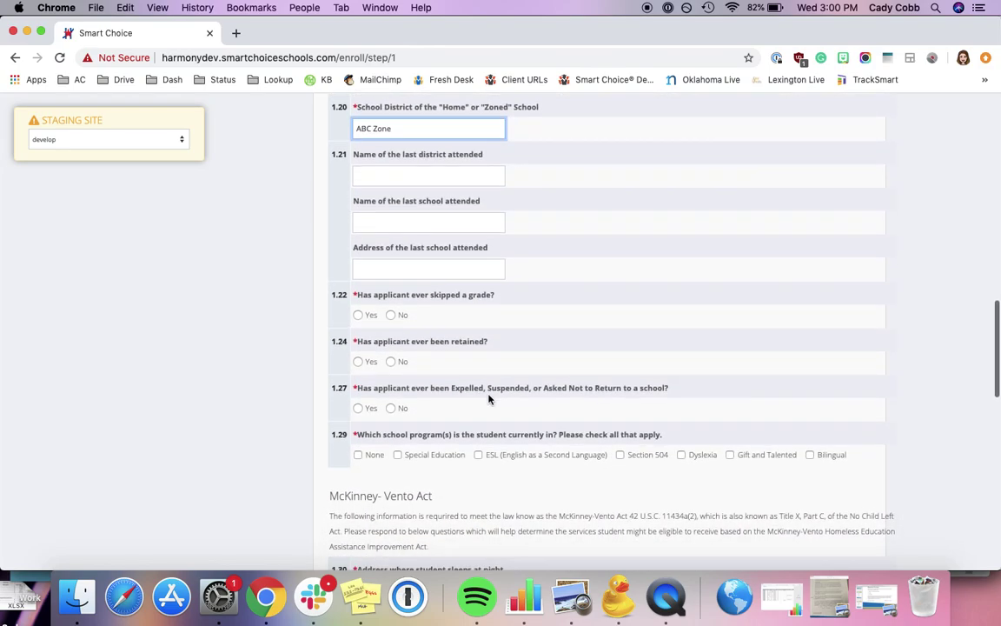
scroll(487, 395, down, 3)
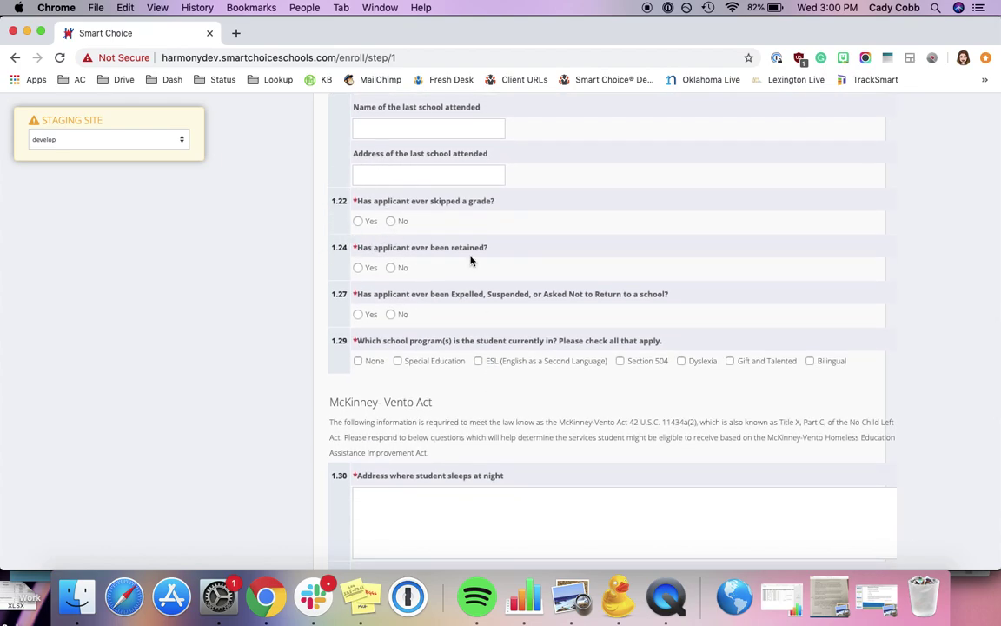
click(390, 222)
click(391, 268)
click(391, 315)
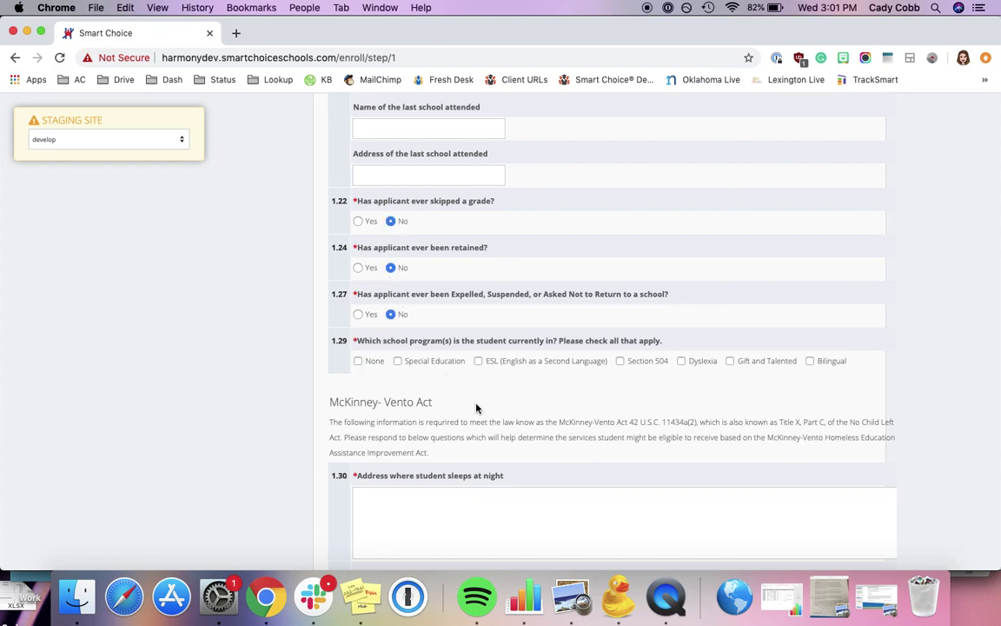
scroll(476, 404, down, 3)
click(357, 249)
Enter the student's nighttime residence address and 3 years at that address
scroll(485, 414, down, 5)
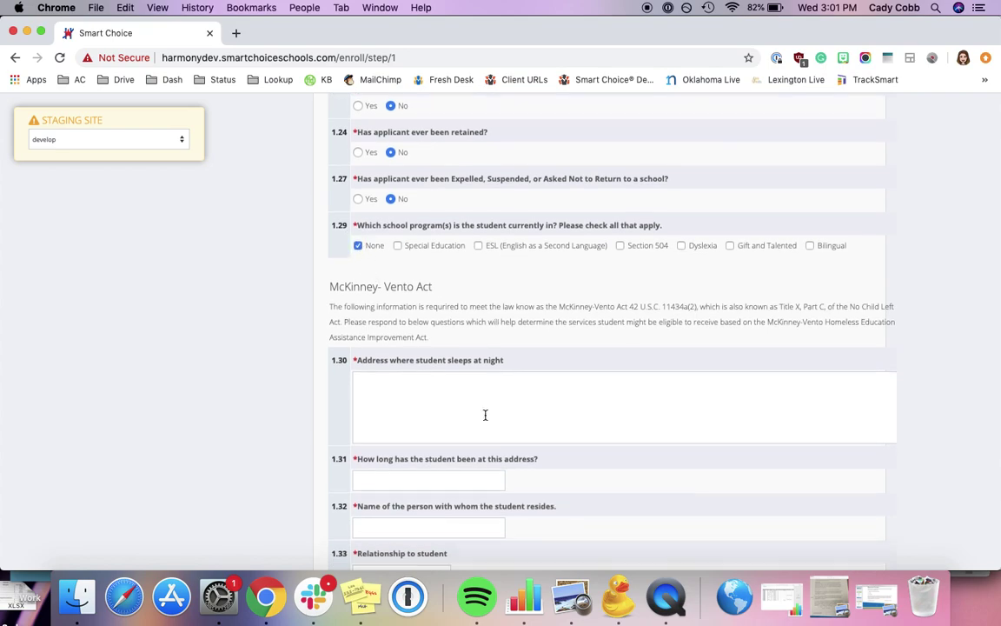
click(525, 246)
text(10)
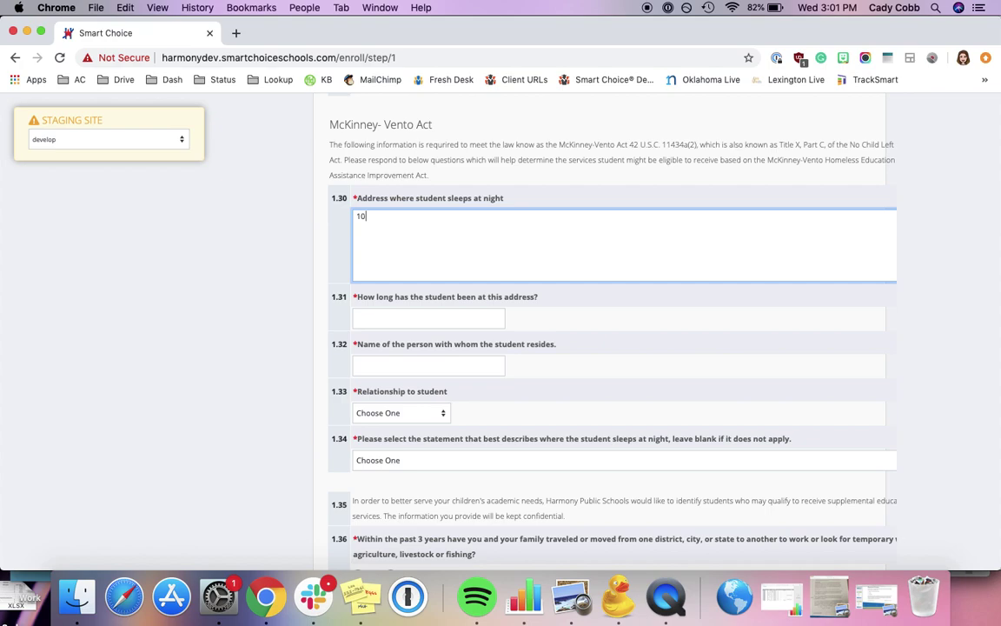
text(0 Main St)
key(Return)
text(Houston, TX 12345)
scroll(525, 203, down, 3)
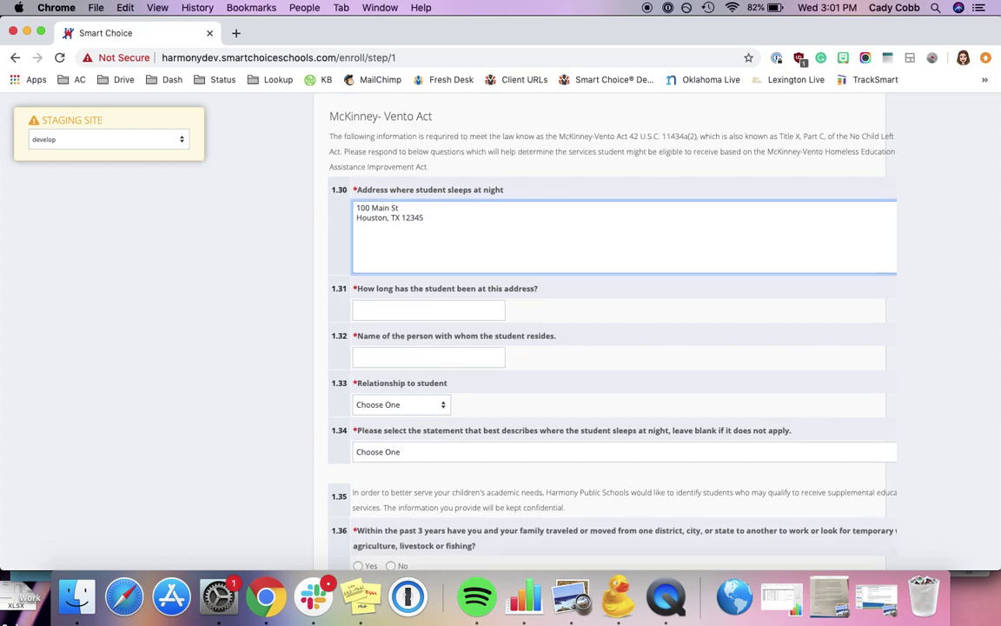
click(469, 225)
text(3 years)
Name the person the student lives with, relationship Mother, and sleeping situation None
click(482, 280)
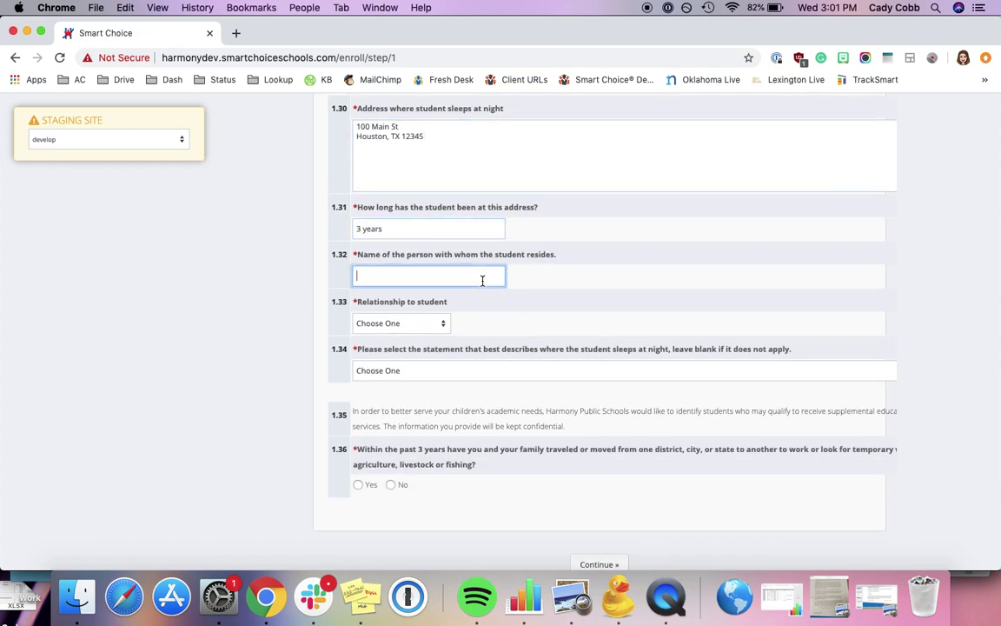
click(439, 323)
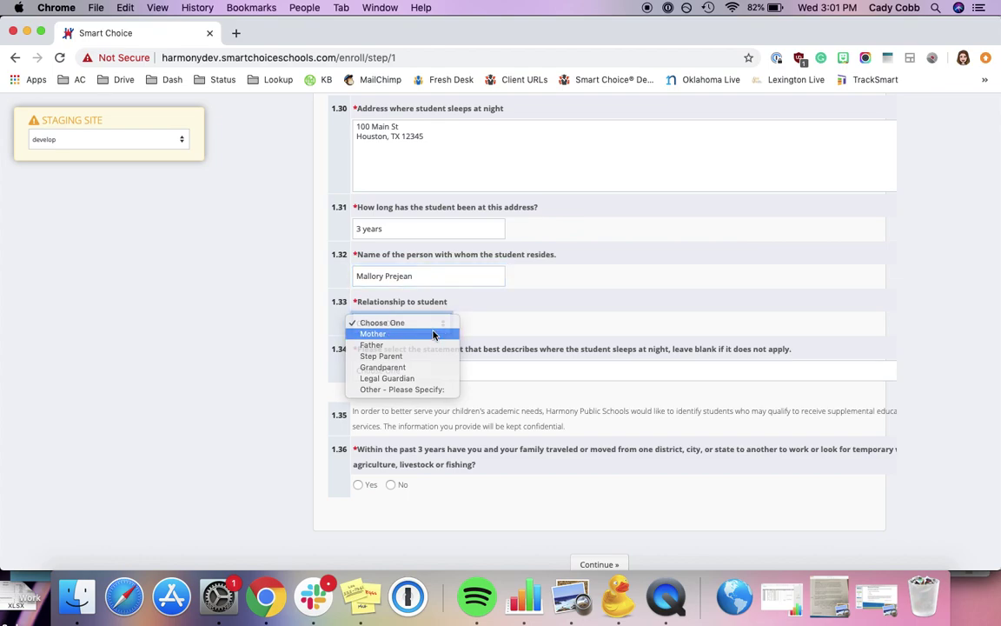
click(434, 336)
click(469, 370)
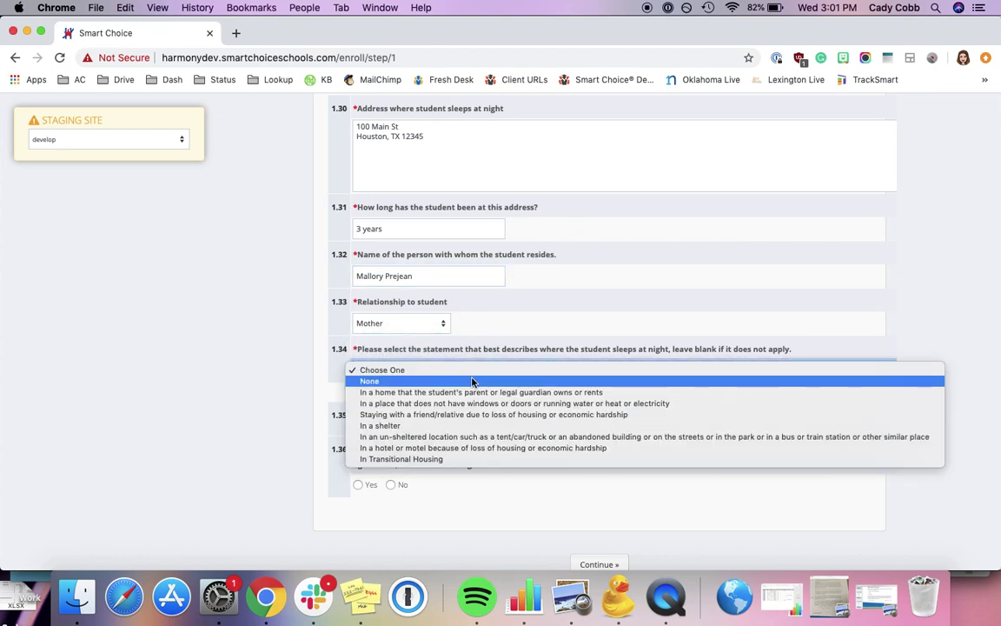
click(473, 381)
Answer No to the family work-travel question and submit Student Information
scroll(471, 383, down, 5)
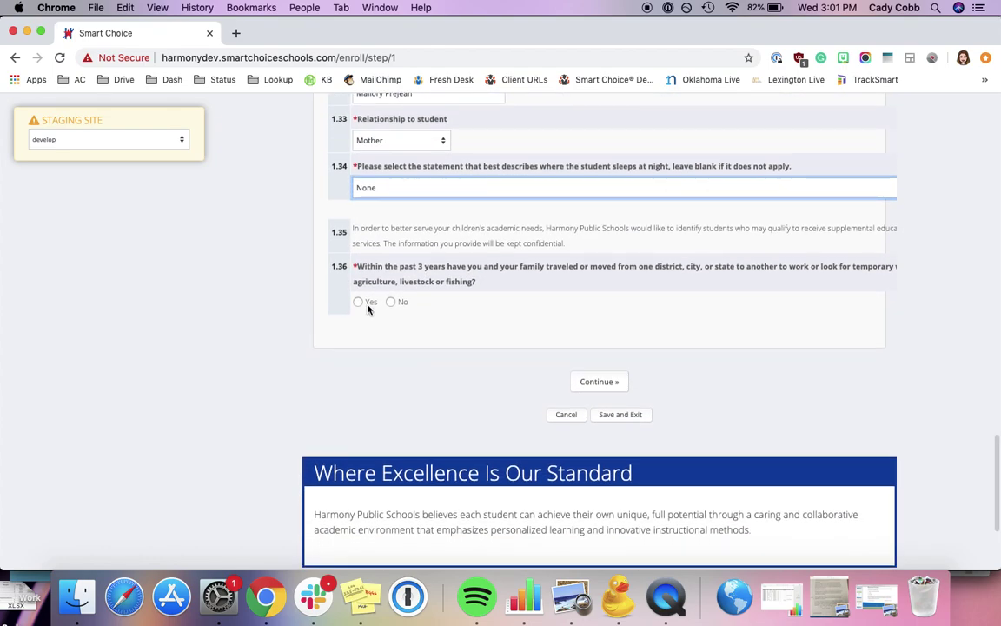
click(389, 304)
click(613, 382)
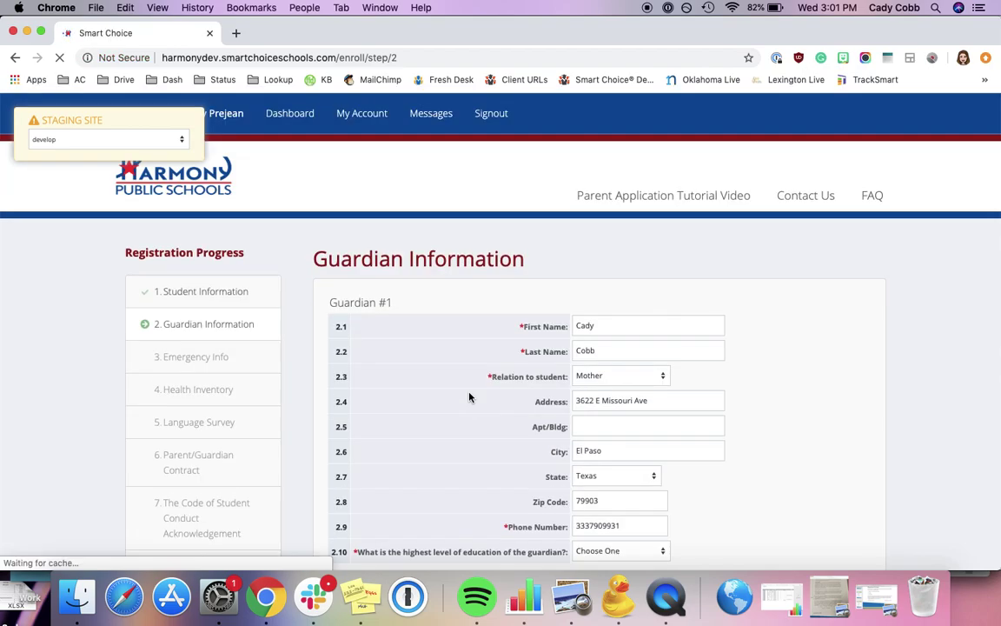
Set the first guardian's education to Bachelor's Degree, answer No on siblings, and continue to Emergency Info
scroll(469, 397, down, 4)
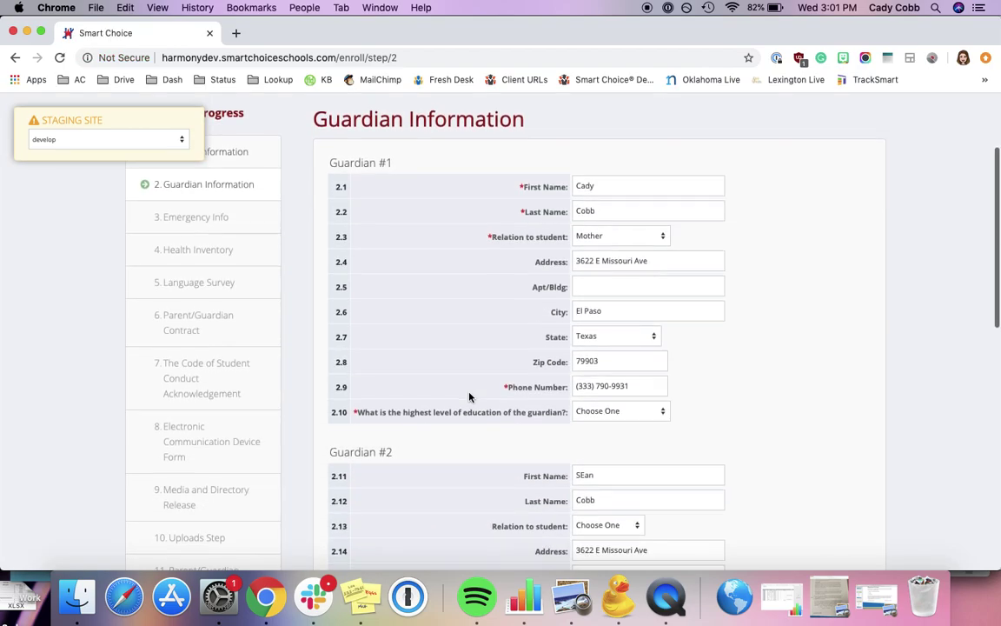
scroll(736, 463, down, 5)
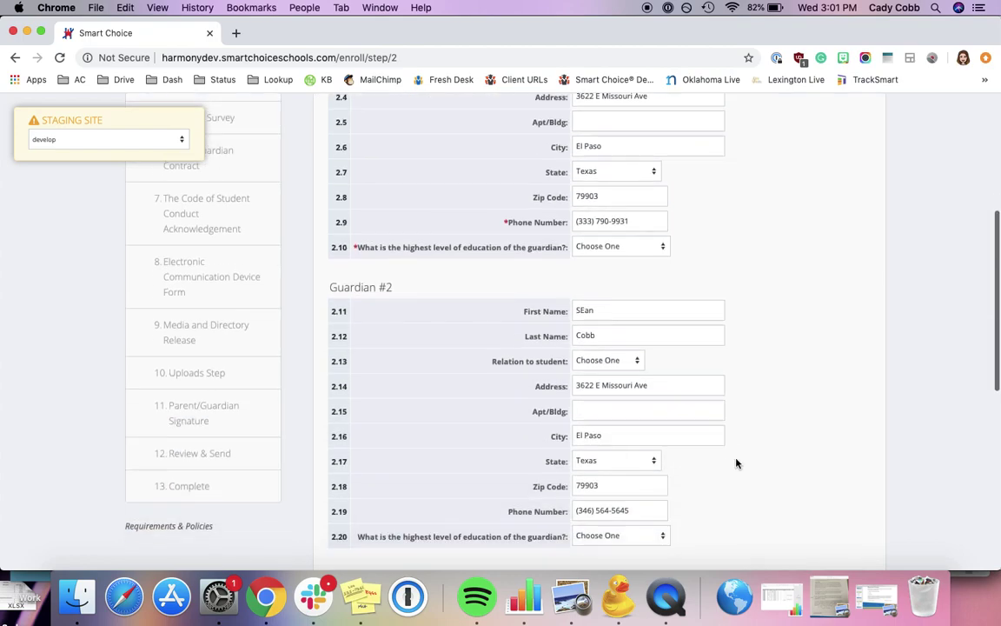
scroll(736, 463, down, 3)
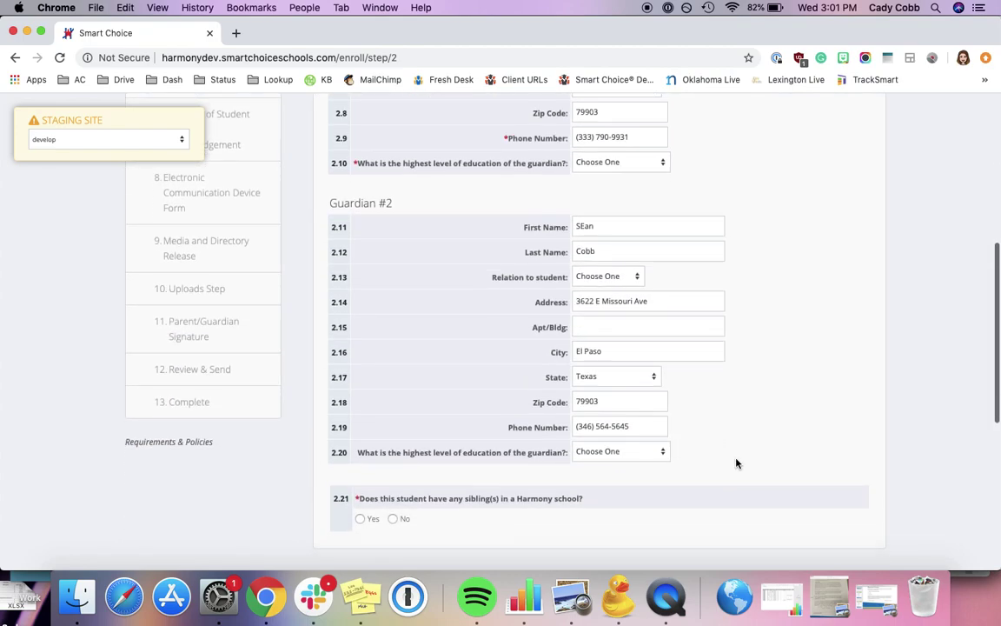
click(620, 164)
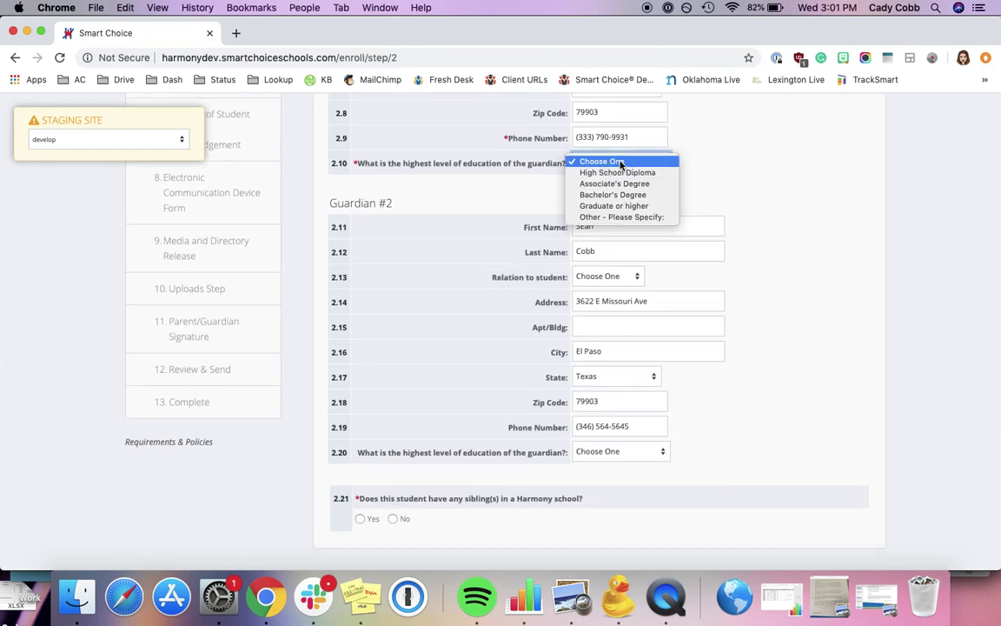
click(659, 199)
scroll(693, 387, down, 6)
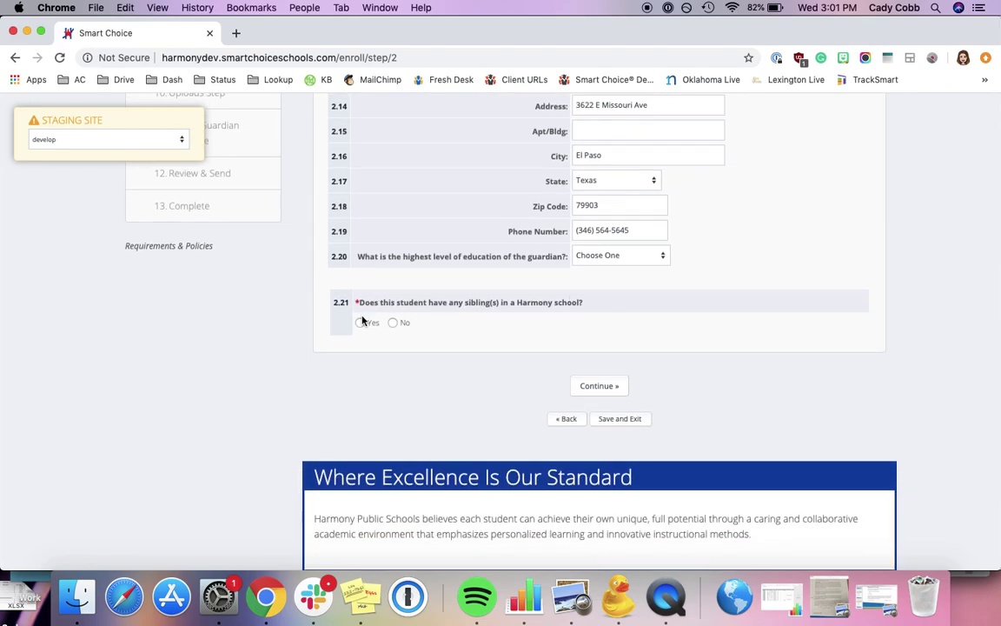
click(393, 324)
click(587, 386)
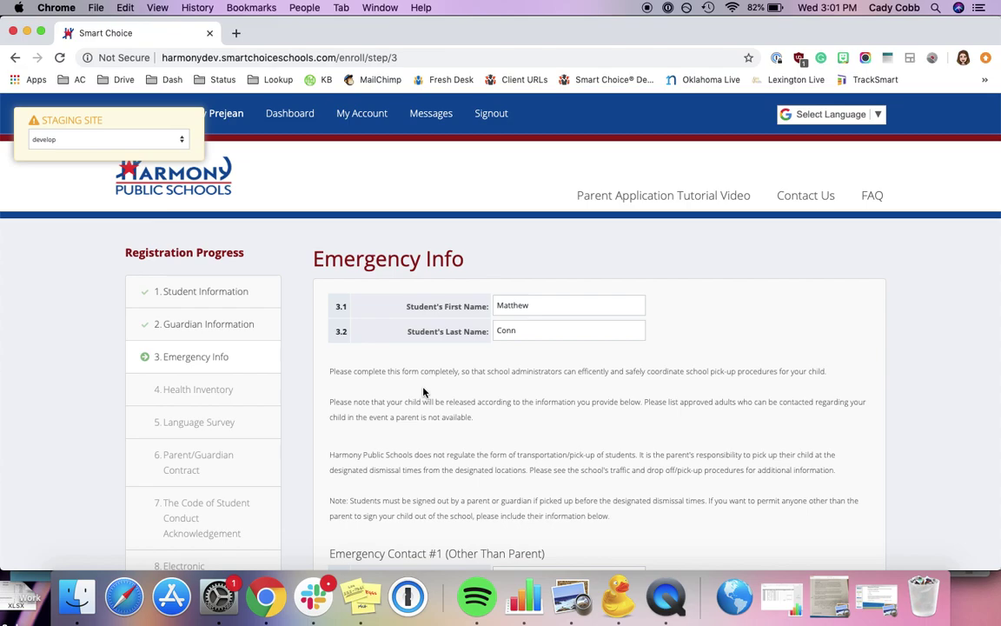
Sign Emergency Info with the parent/guardian's name and continue to Health Inventory
scroll(424, 392, down, 3)
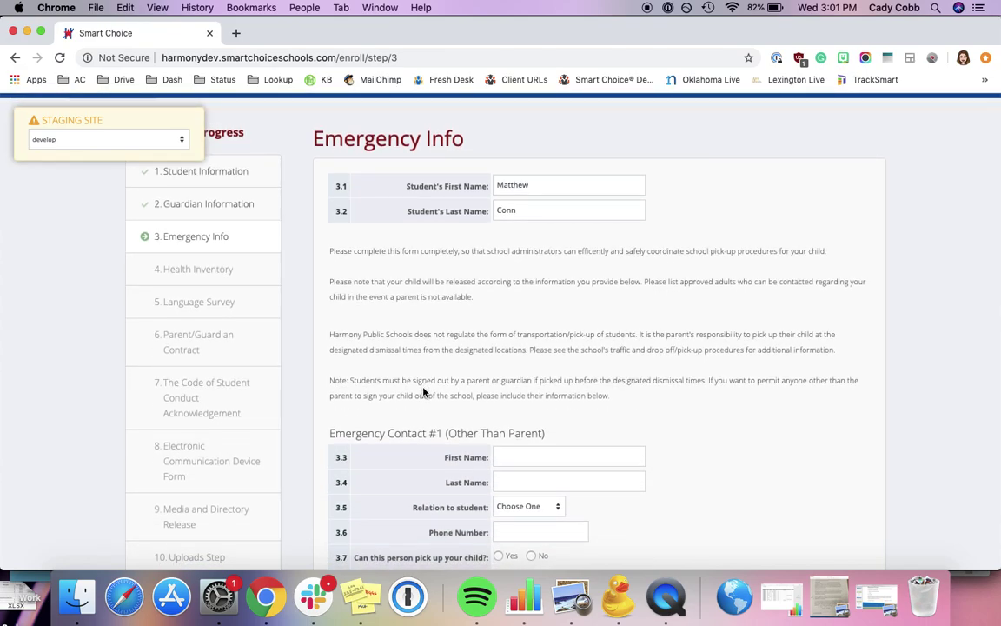
scroll(423, 391, down, 4)
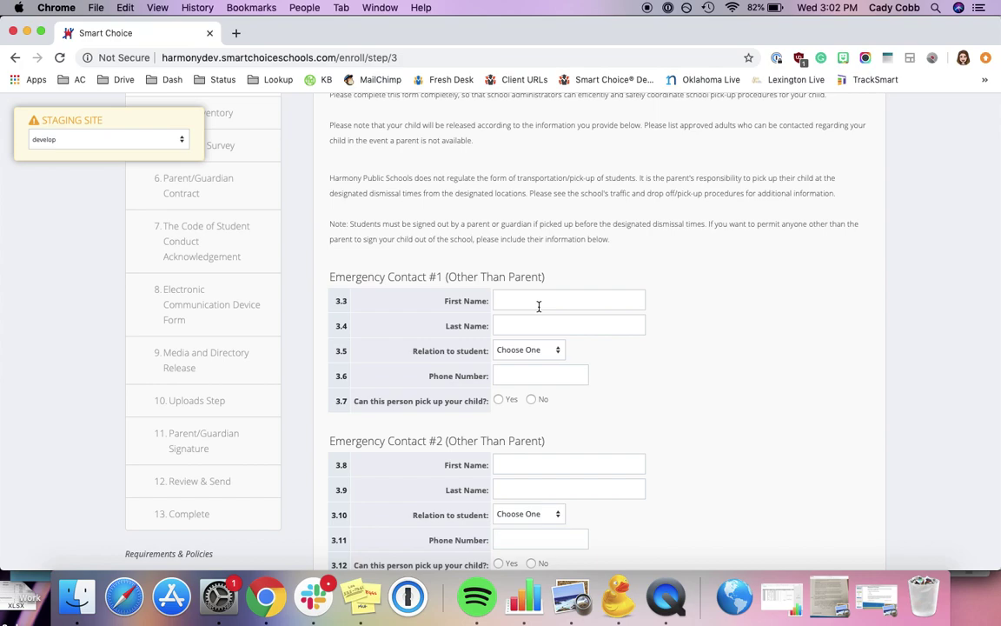
scroll(638, 467, down, 7)
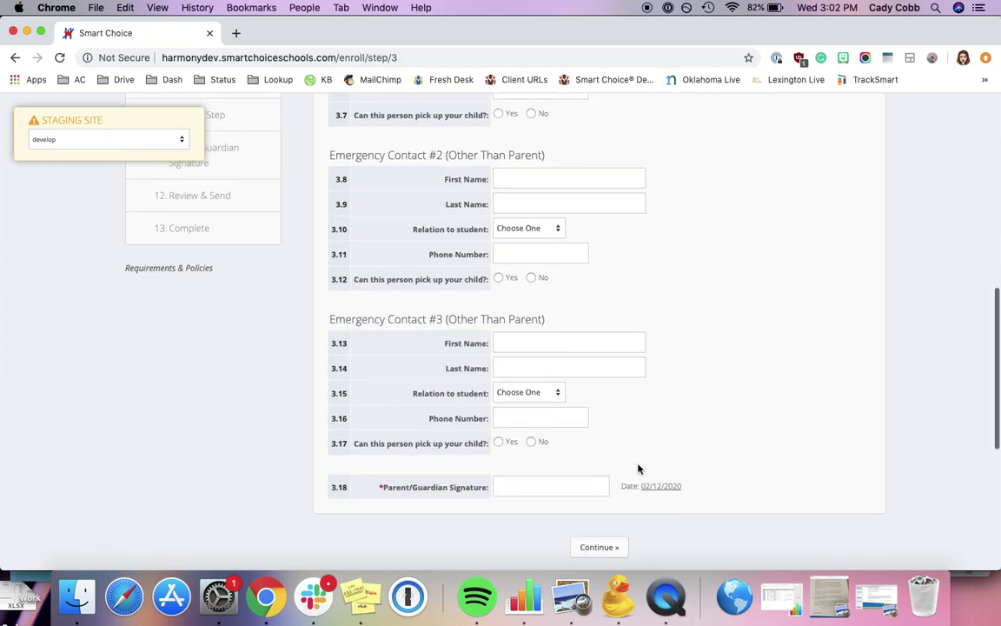
click(572, 486)
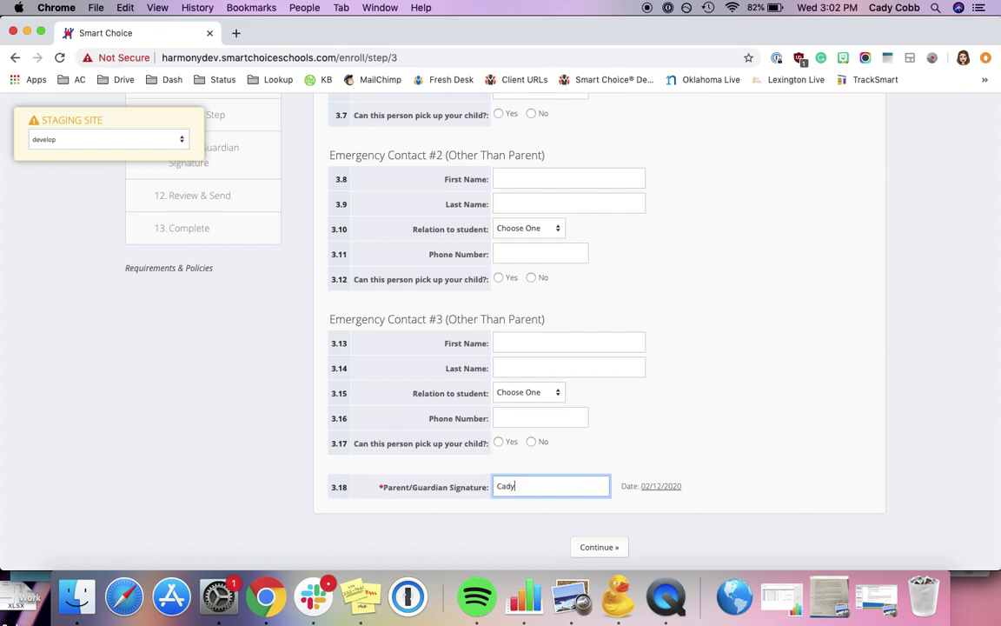
click(621, 549)
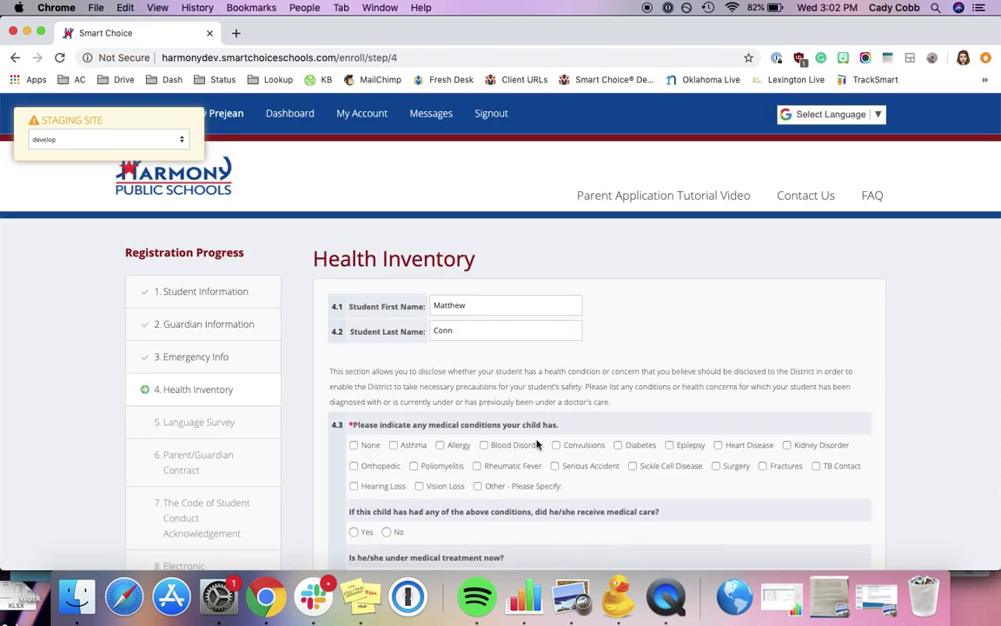
Mark None for conditions and symptoms, No for wellness check-up, Yes for physician's care
scroll(536, 439, down, 4)
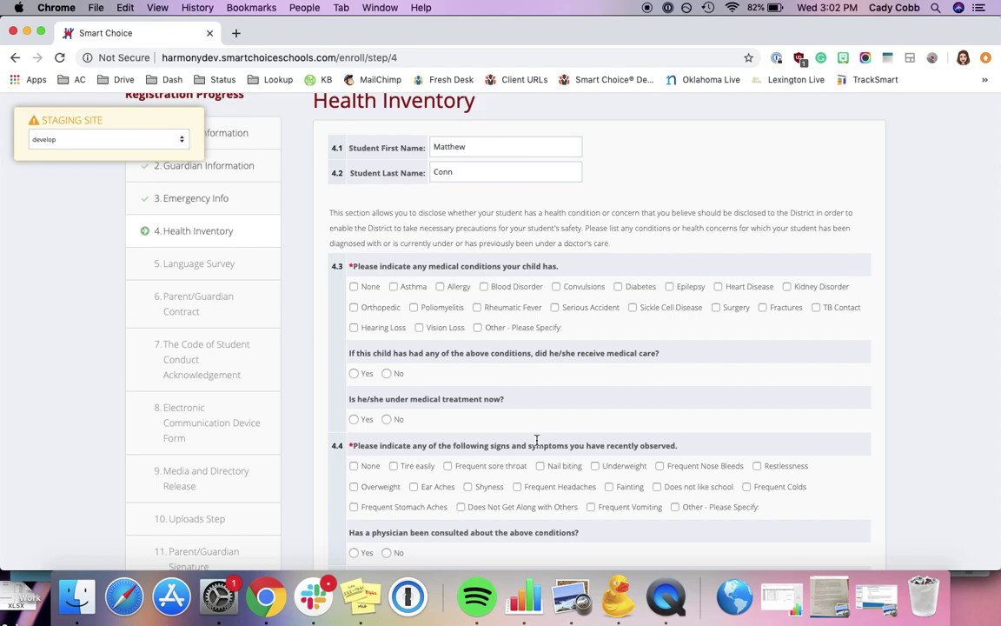
click(354, 286)
scroll(448, 397, down, 4)
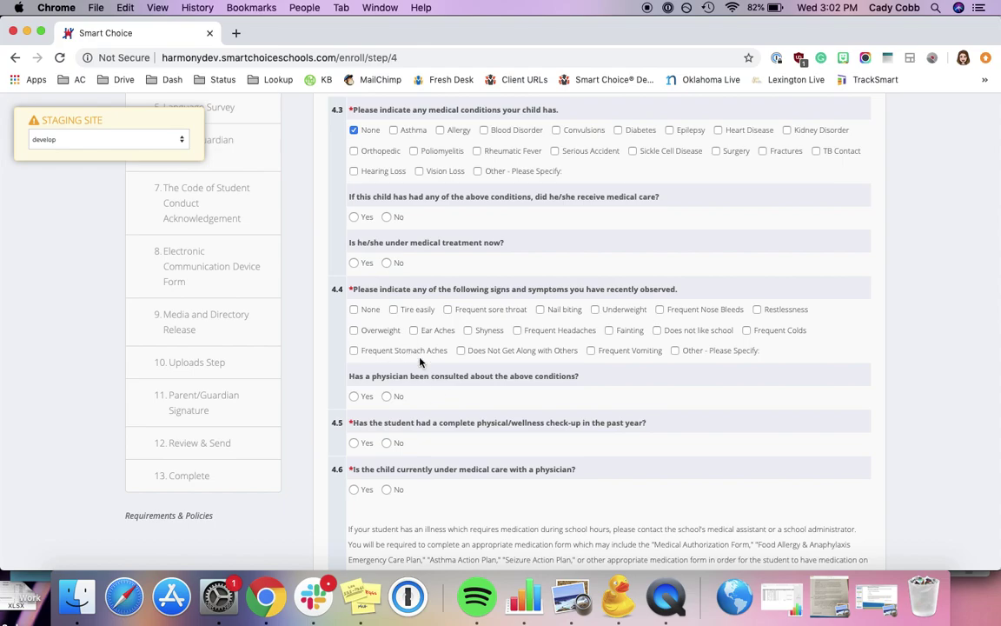
click(355, 310)
scroll(426, 416, down, 4)
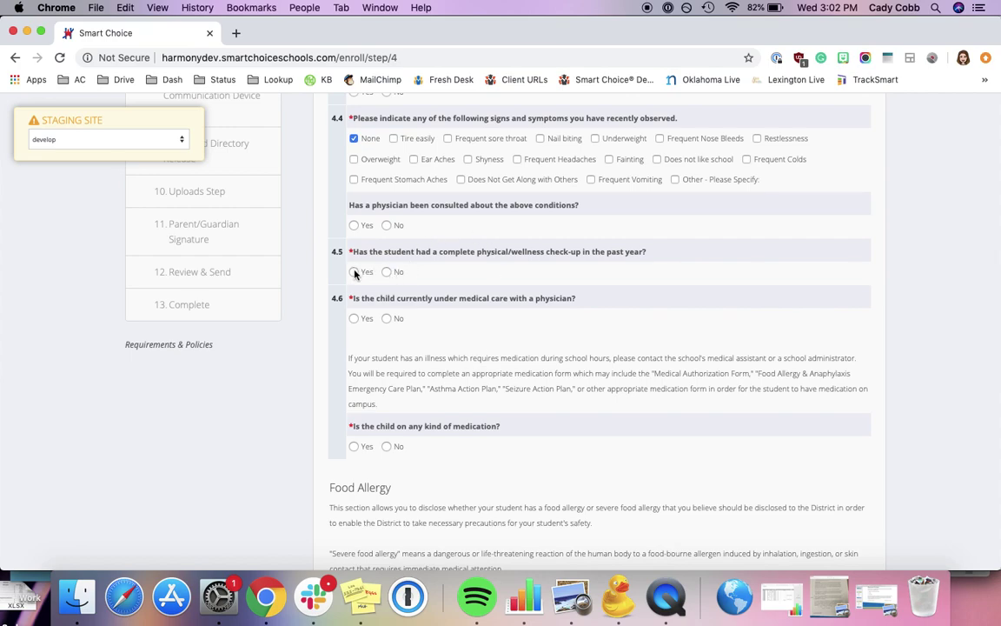
click(387, 272)
click(355, 319)
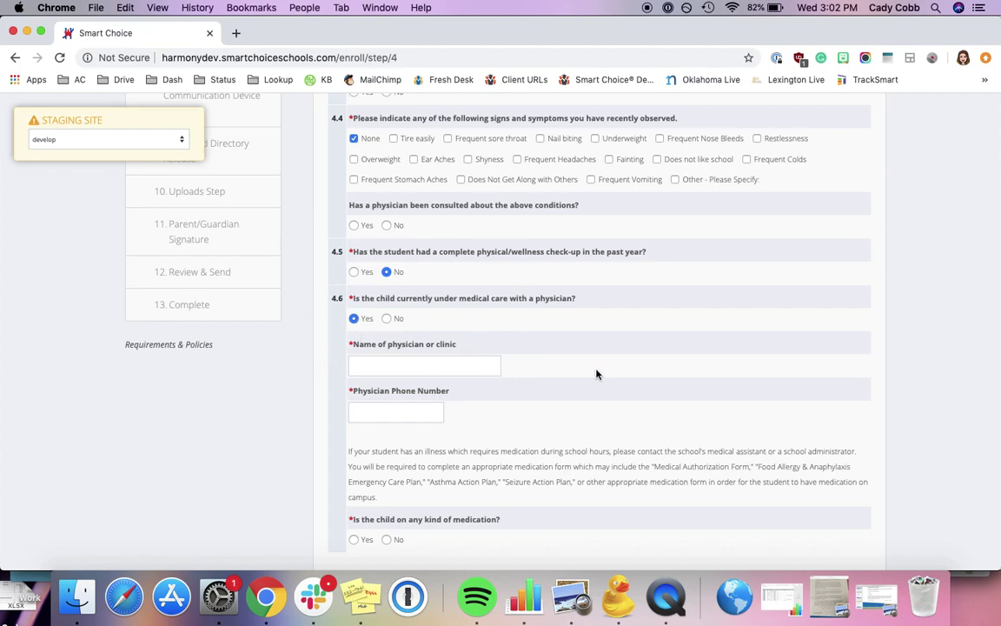
Enter the physician's name and the physician's phone number
scroll(597, 373, down, 3)
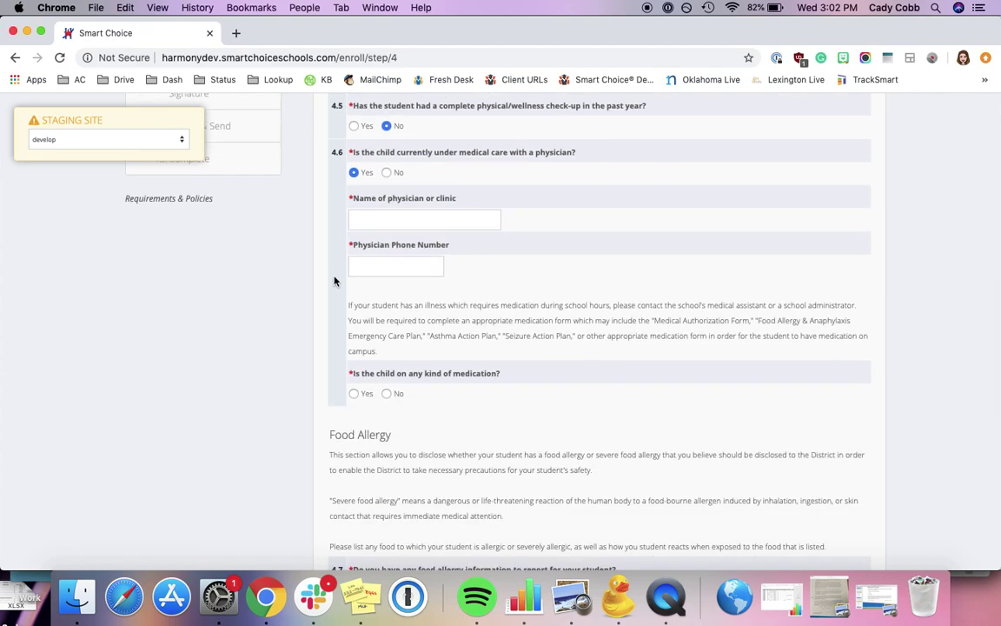
click(407, 217)
text(Dr)
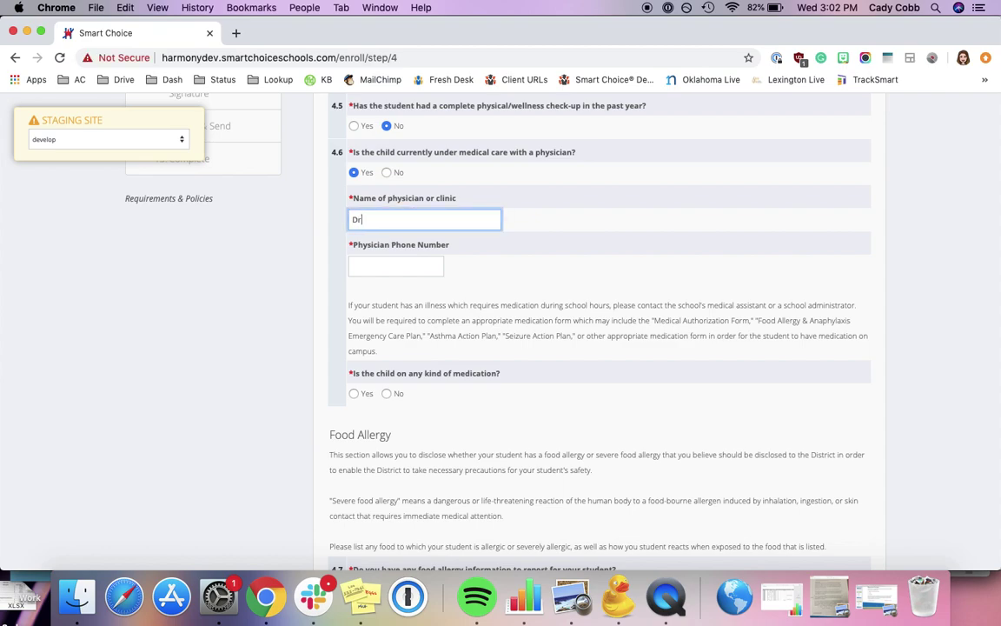
click(397, 265)
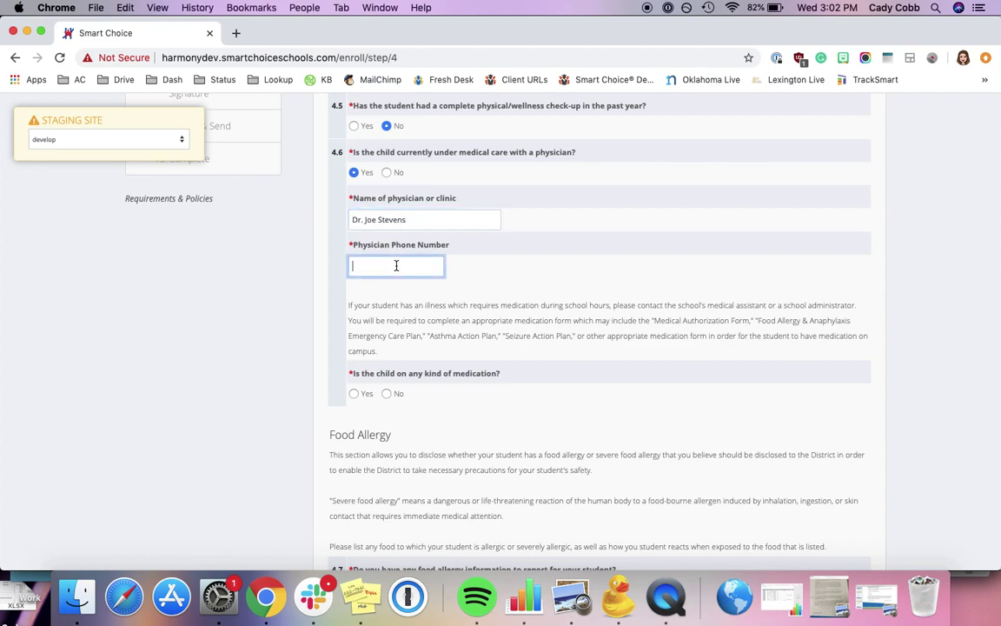
text(555))
text(666-7777)
Answer No to medication, list food allergies 'Peanuts, eggs', and submit the Health Inventory
scroll(499, 347, down, 2)
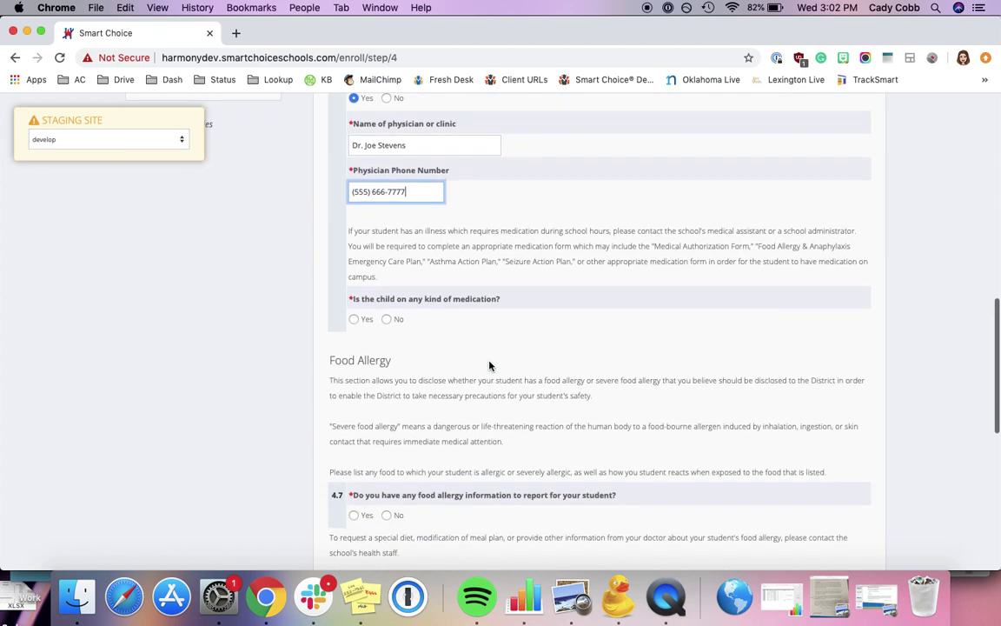
click(387, 309)
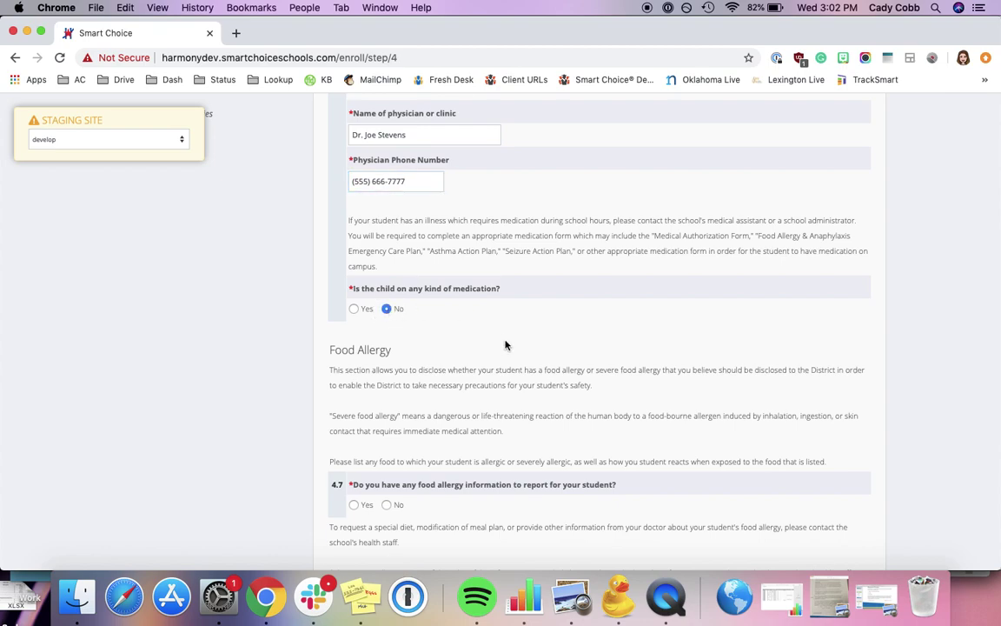
scroll(513, 416, down, 4)
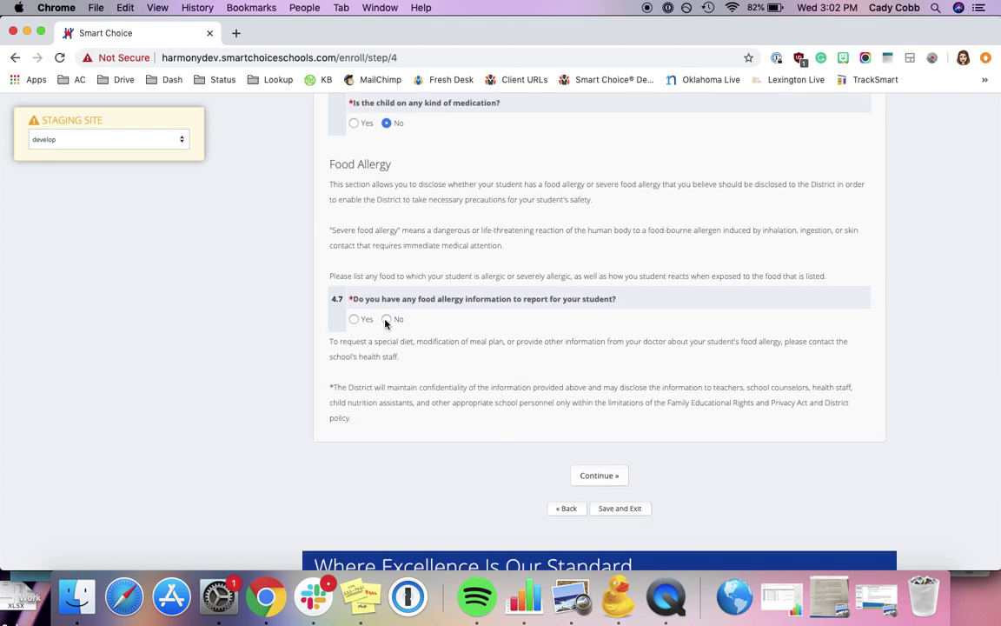
click(354, 319)
click(451, 365)
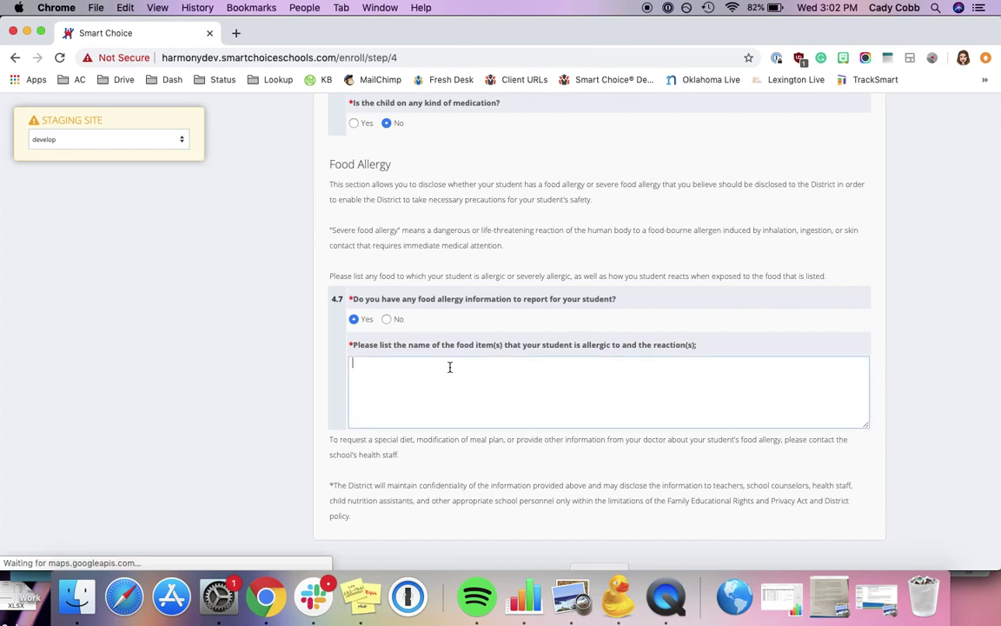
text(Peanuts, eggs)
scroll(668, 367, down, 4)
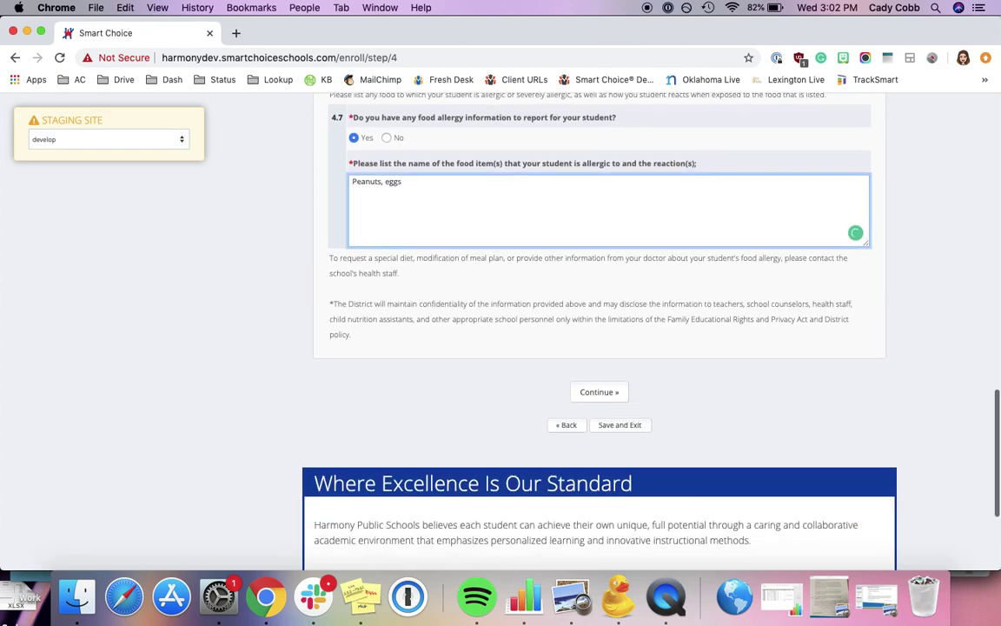
click(598, 391)
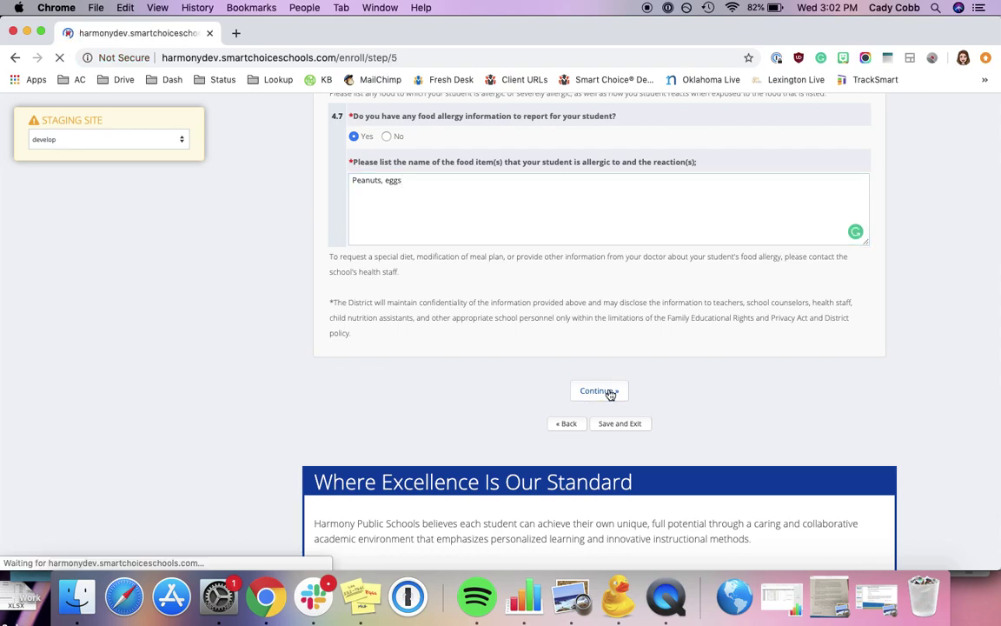
Enter the phone number and choose campus Austin-Harmony School of Endeavor (FM 620 N)
scroll(611, 396, down, 5)
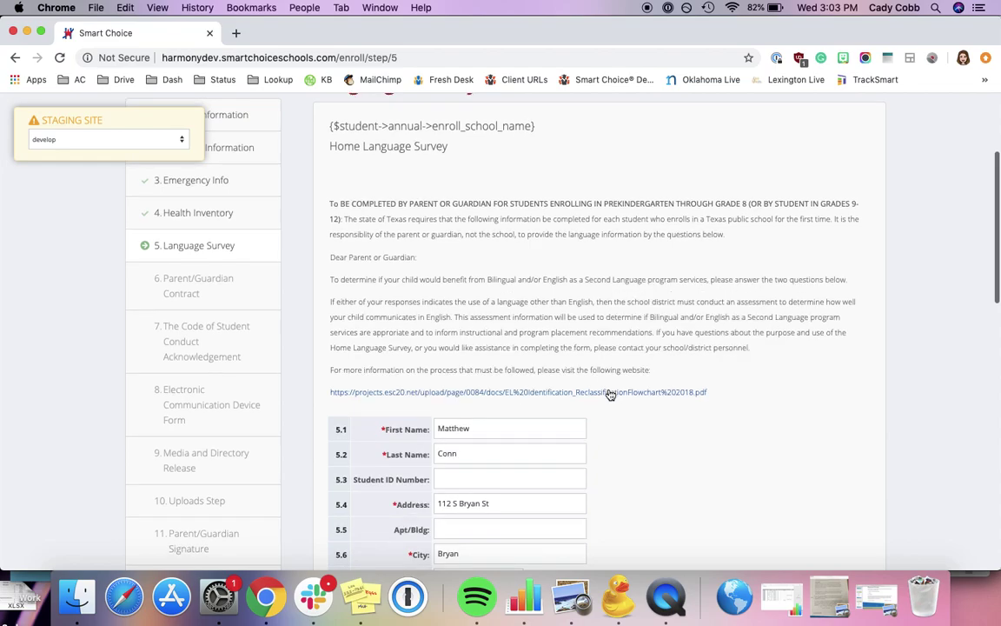
scroll(610, 395, down, 3)
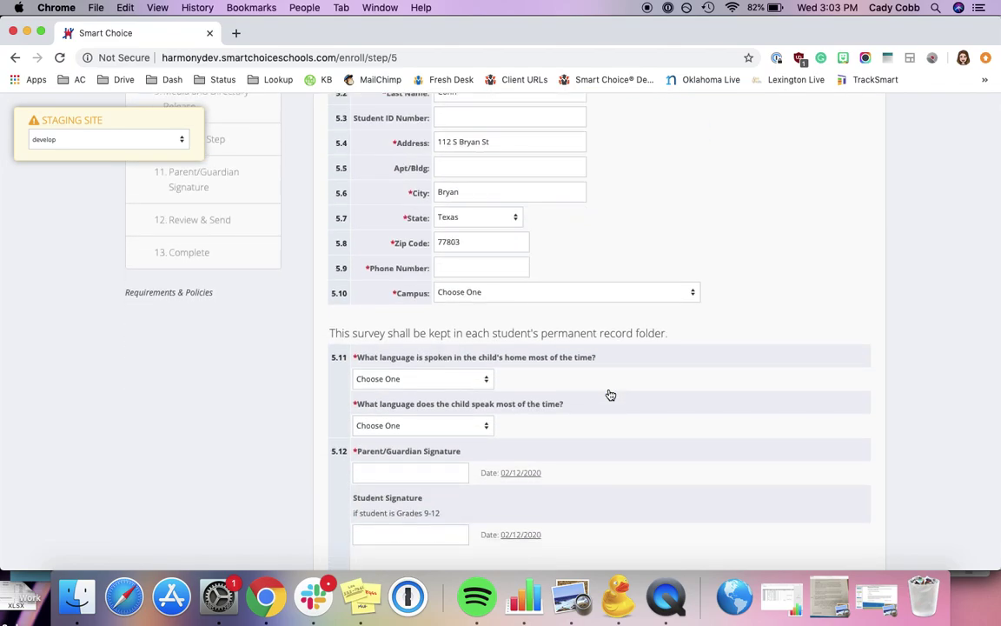
click(465, 265)
text(555) 666-7777)
click(447, 292)
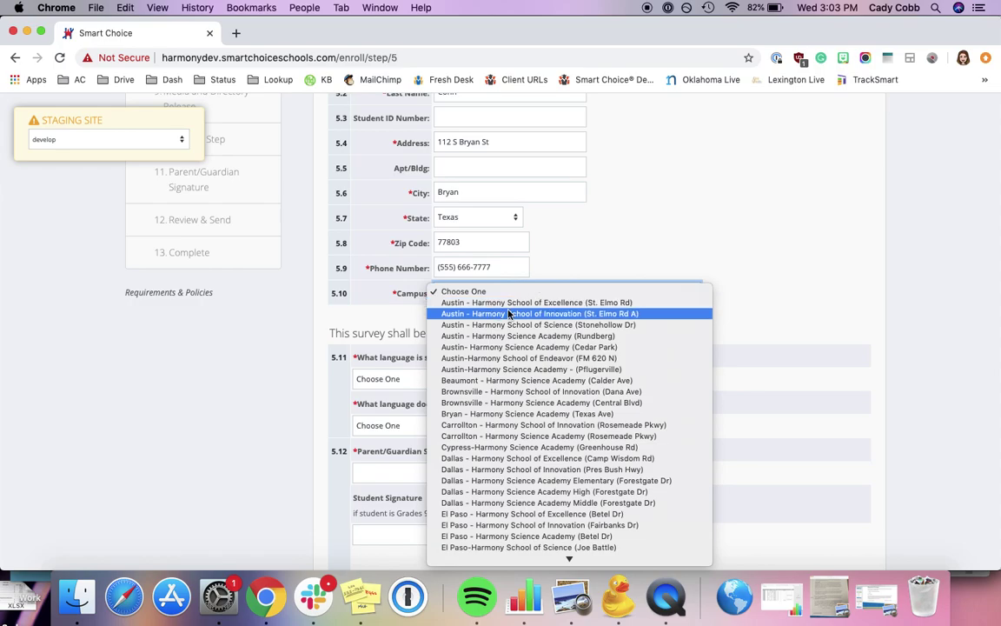
click(556, 358)
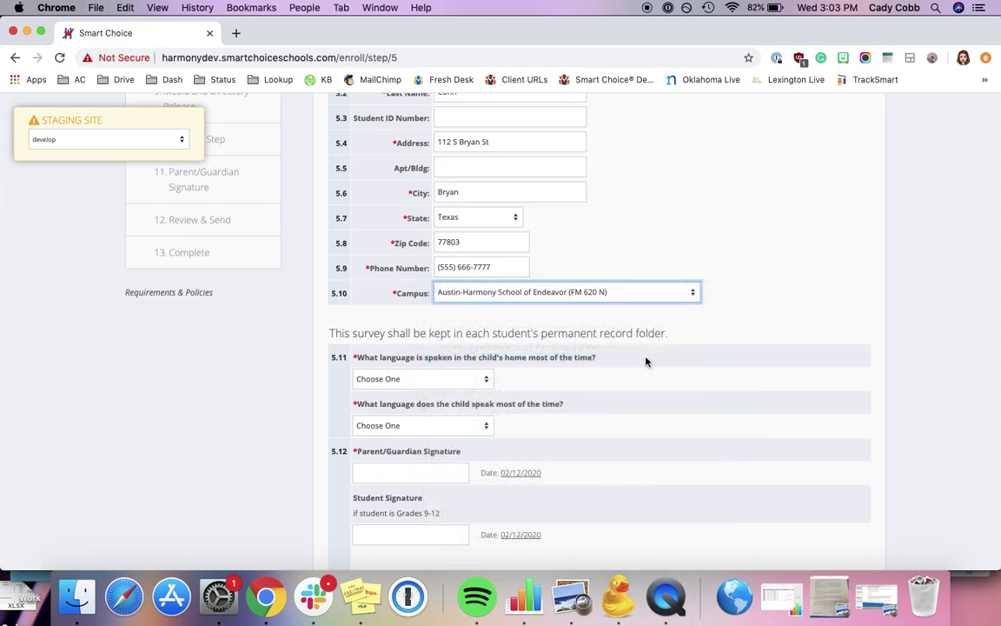
Set both the home language and the child's main language to ENGLISH
scroll(645, 362, down, 5)
click(477, 217)
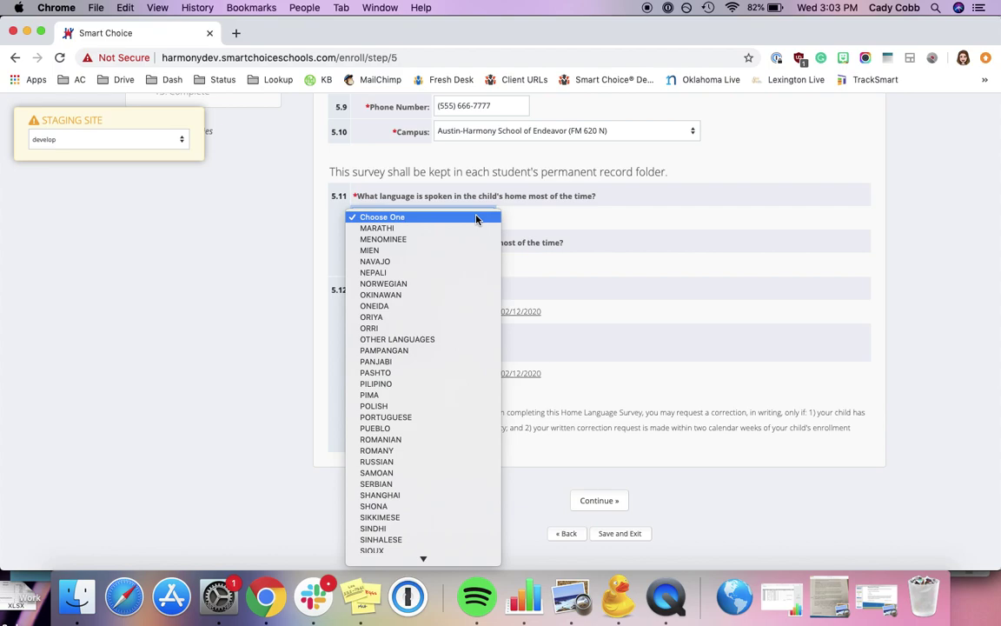
text(en)
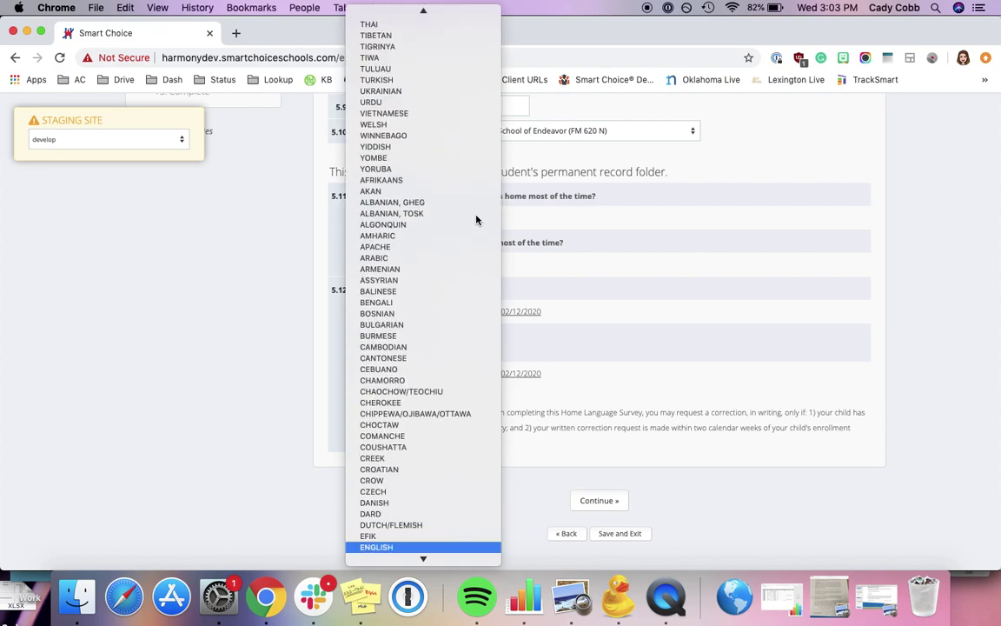
click(425, 548)
click(468, 269)
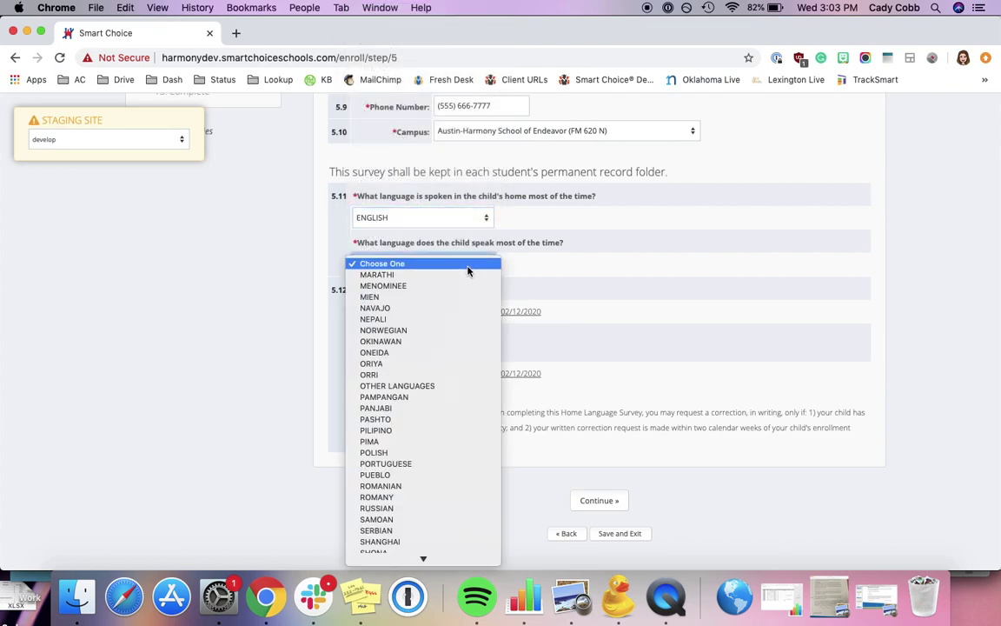
text(en)
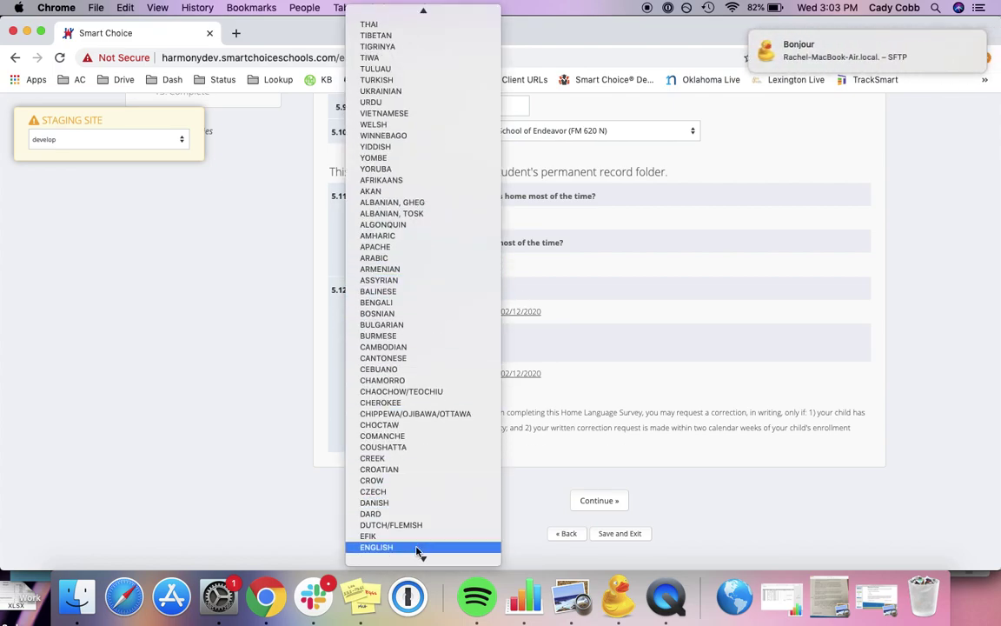
click(418, 547)
Sign the Language Survey with the parent/guardian's name
click(427, 310)
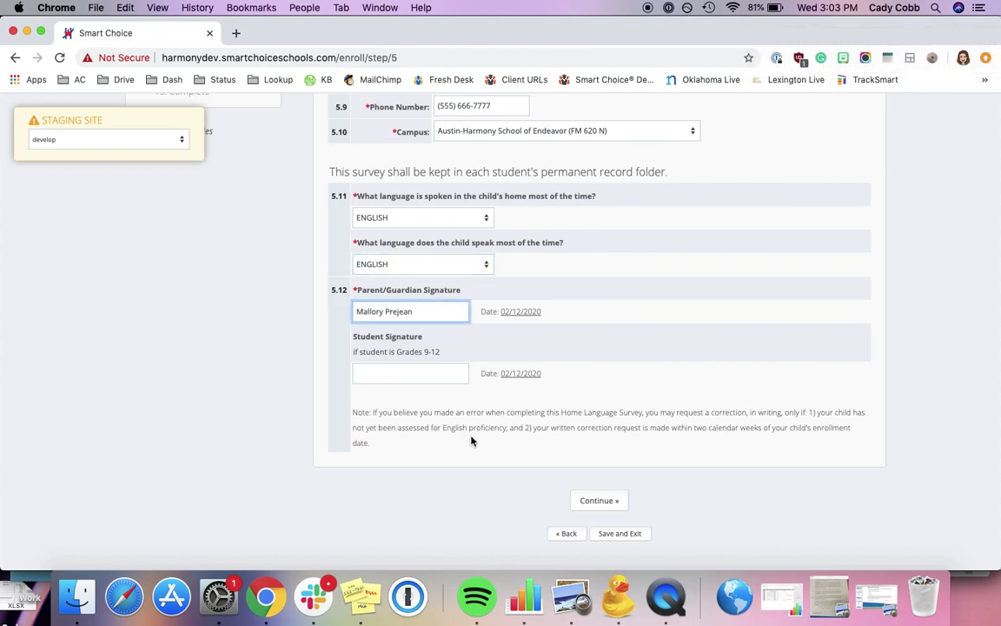
scroll(547, 461, down, 2)
Submit the Language Survey and agree to contract statements 6.3 through 6.9
click(591, 423)
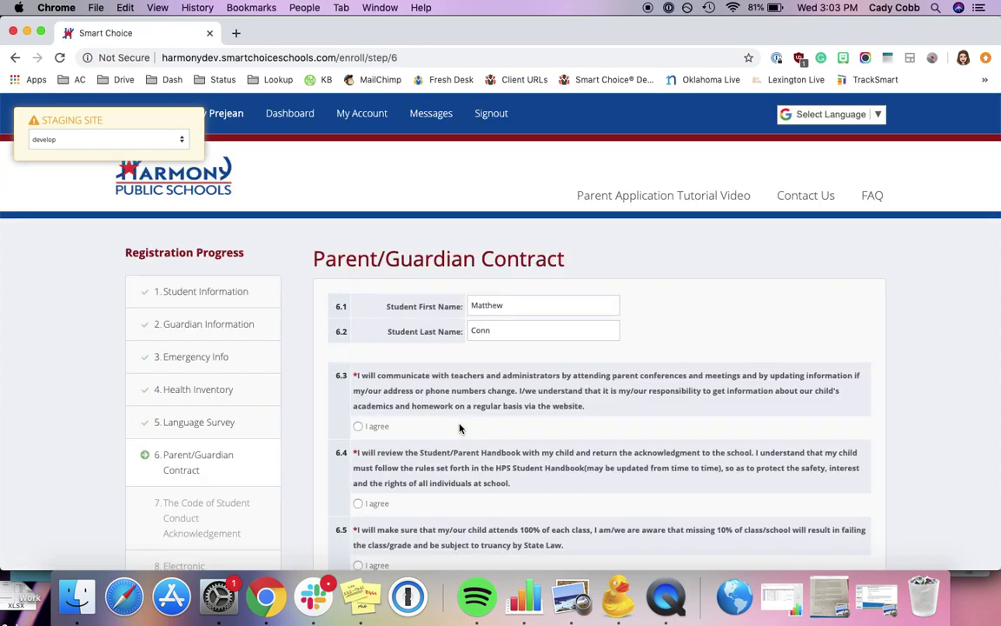
scroll(459, 427, down, 3)
click(358, 315)
click(358, 391)
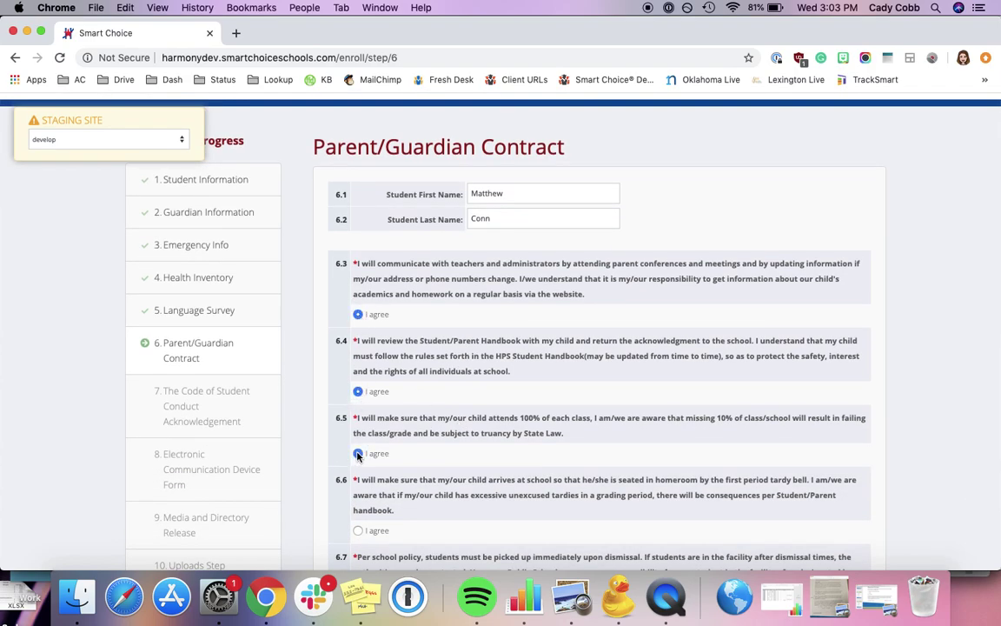
click(358, 453)
scroll(357, 452, down, 3)
click(358, 382)
click(358, 444)
click(358, 505)
scroll(357, 452, down, 3)
click(358, 345)
Sign the contract in 6.10 with the guardian's name and submit it
click(507, 424)
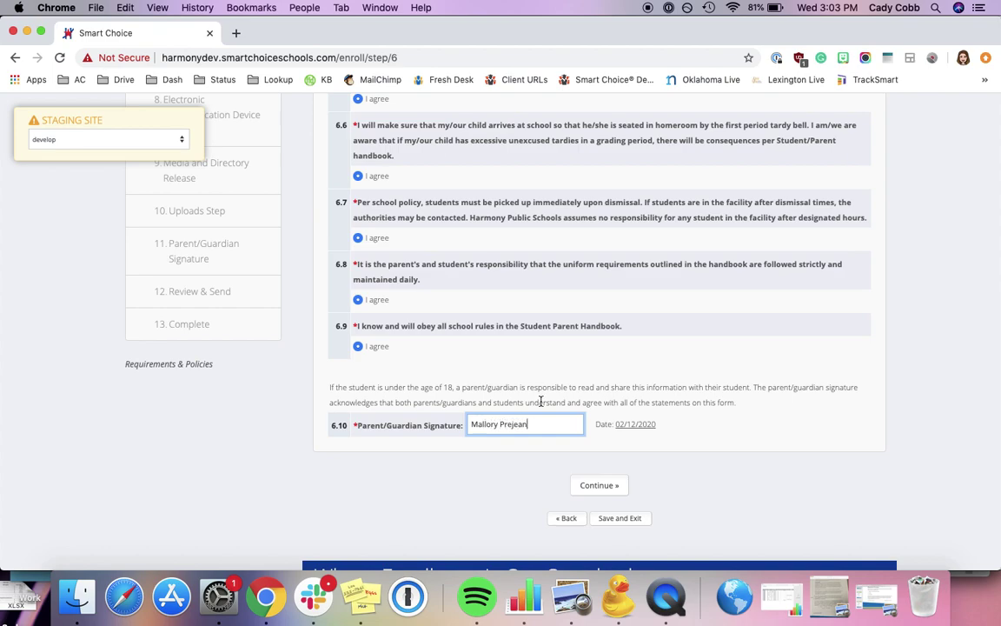
click(602, 485)
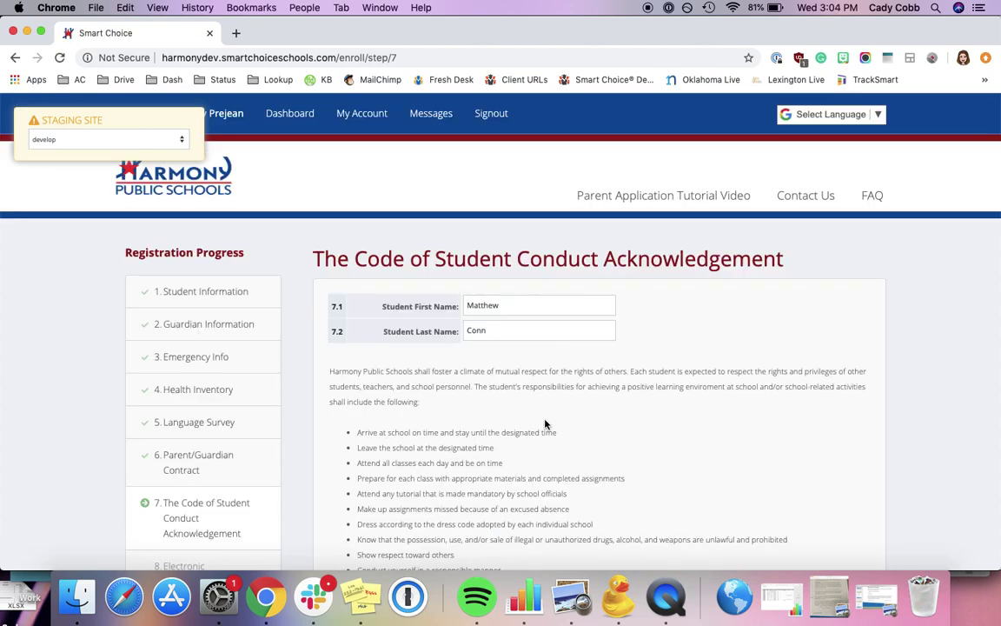
Sign the 7.3 Parent/Guardian Signature box with the guardian's full name and continue
scroll(546, 424, down, 3)
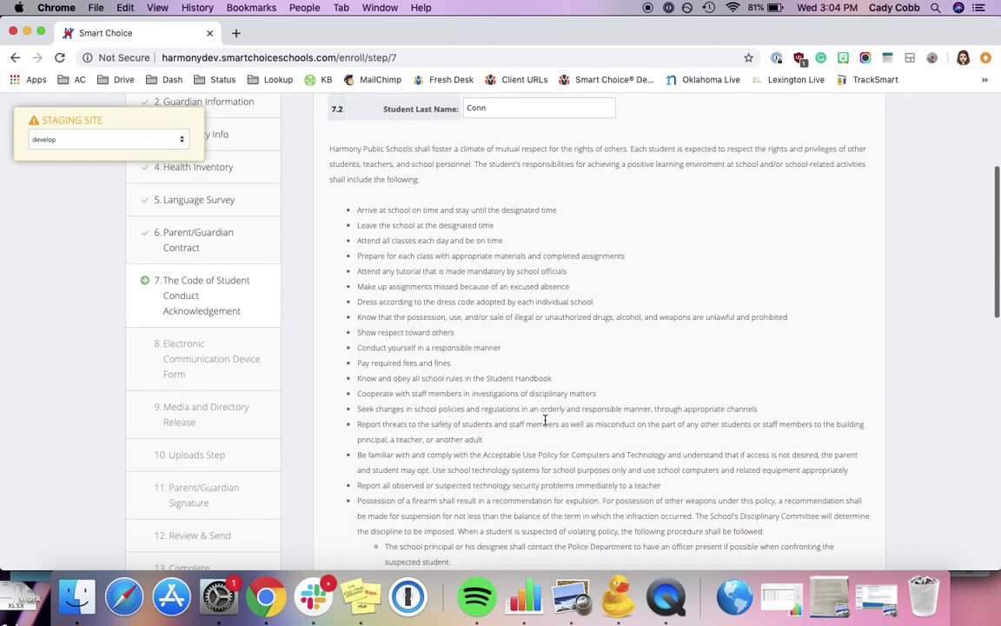
scroll(650, 399, down, 10)
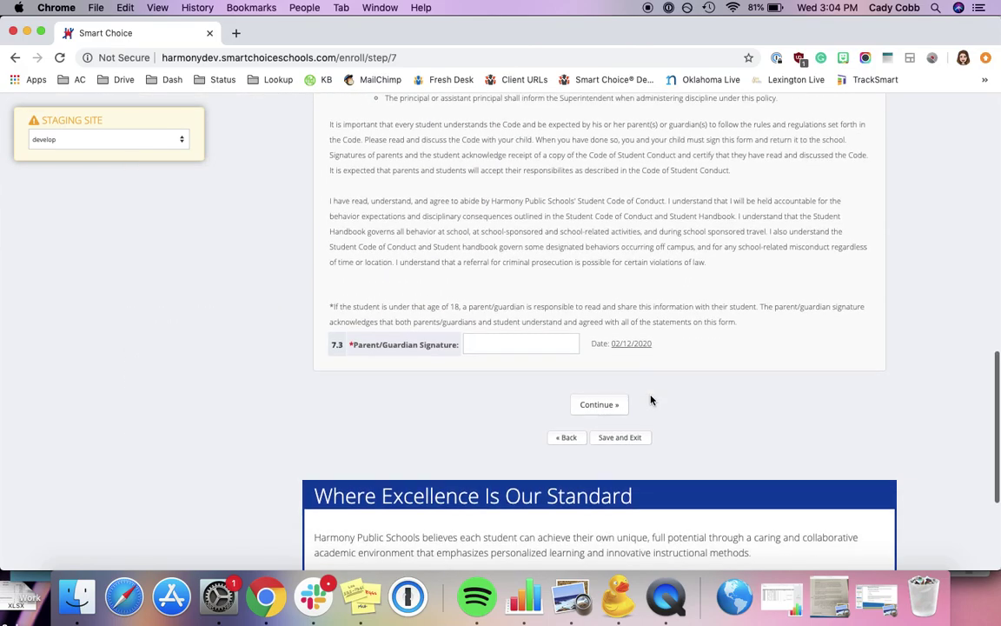
click(513, 344)
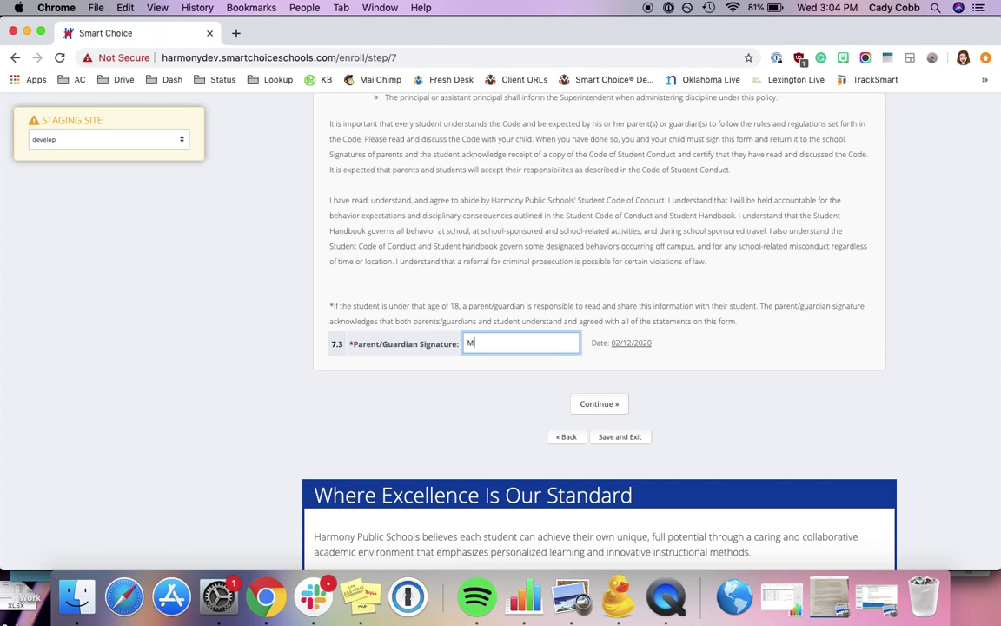
click(619, 403)
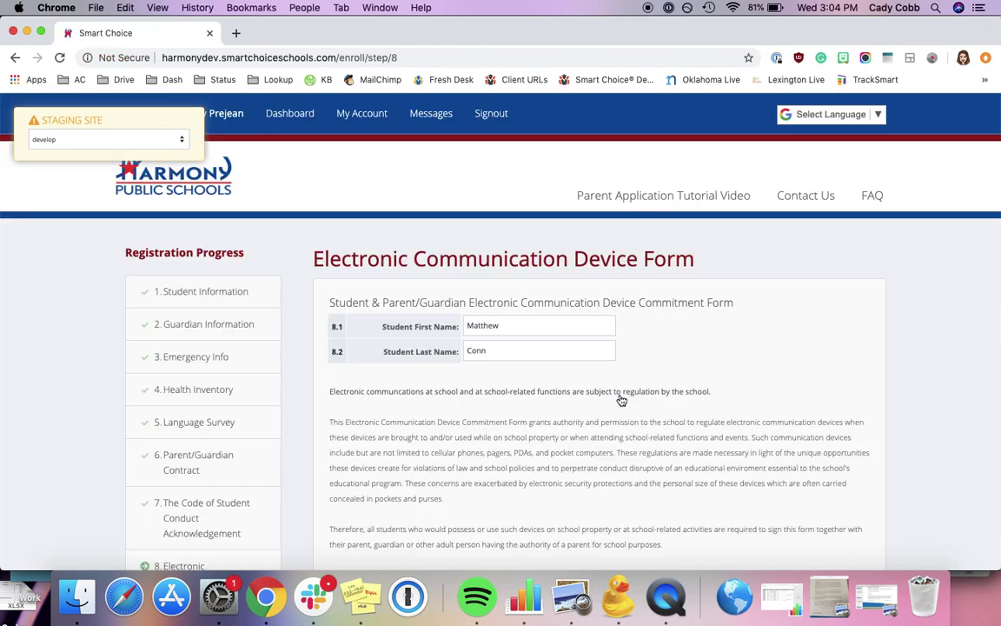
Sign the 8.3 signature box of the device form with the guardian's full name and continue
scroll(621, 400, down, 4)
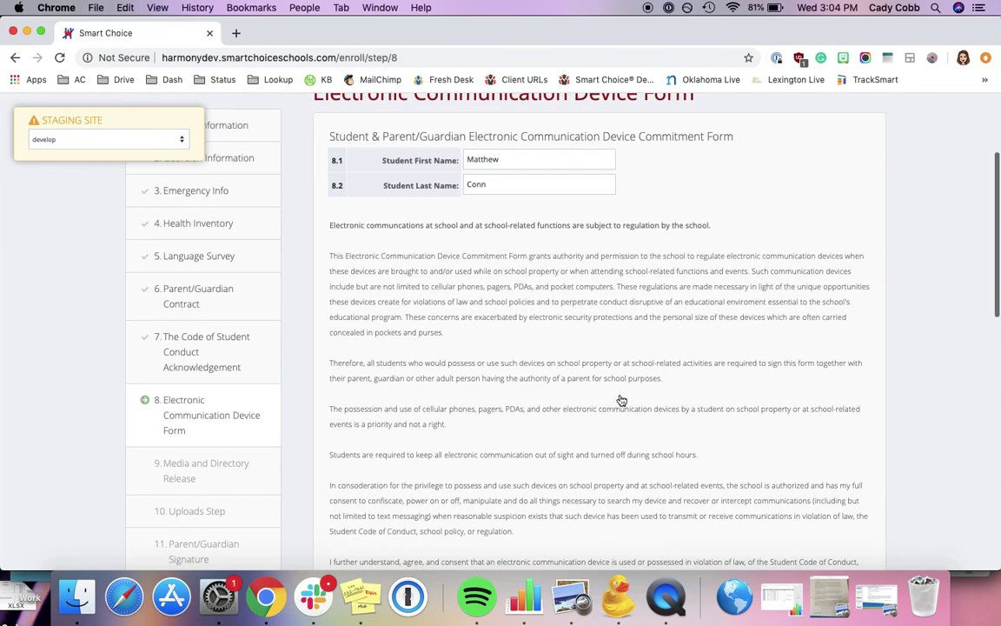
scroll(621, 400, up, 1)
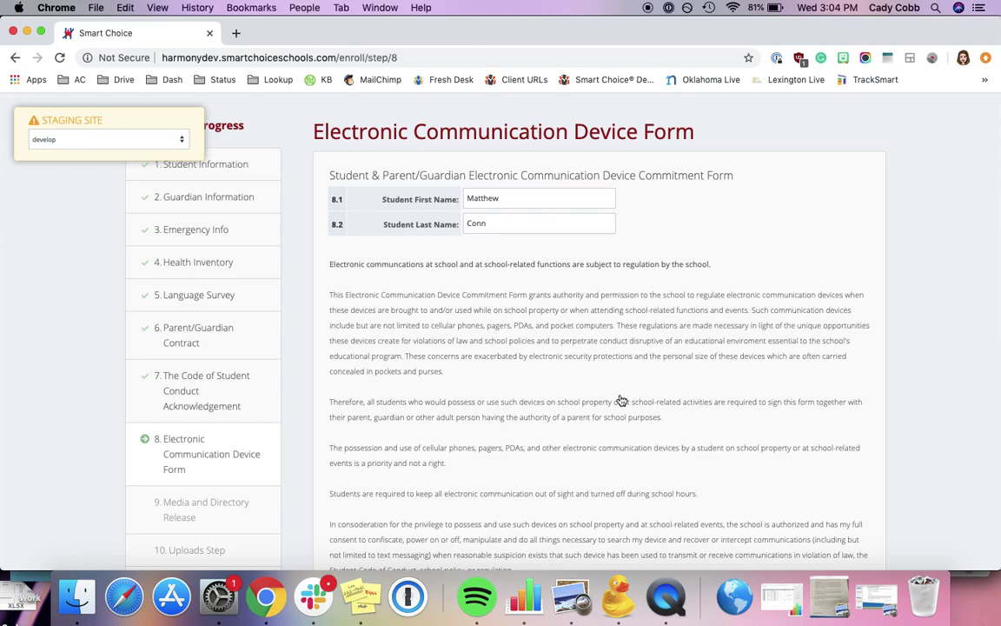
scroll(622, 399, down, 20)
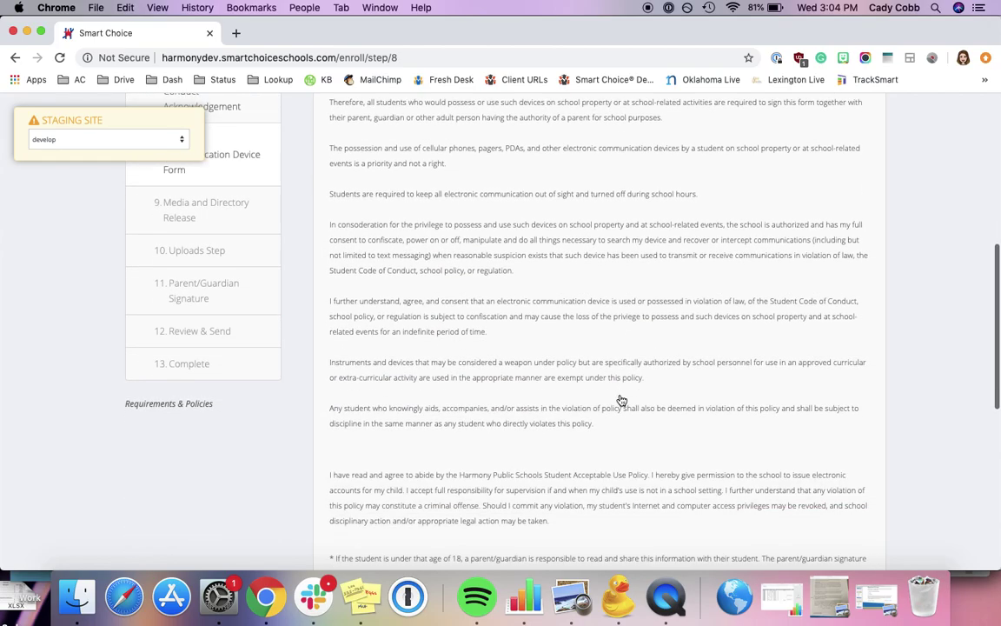
click(535, 311)
click(599, 370)
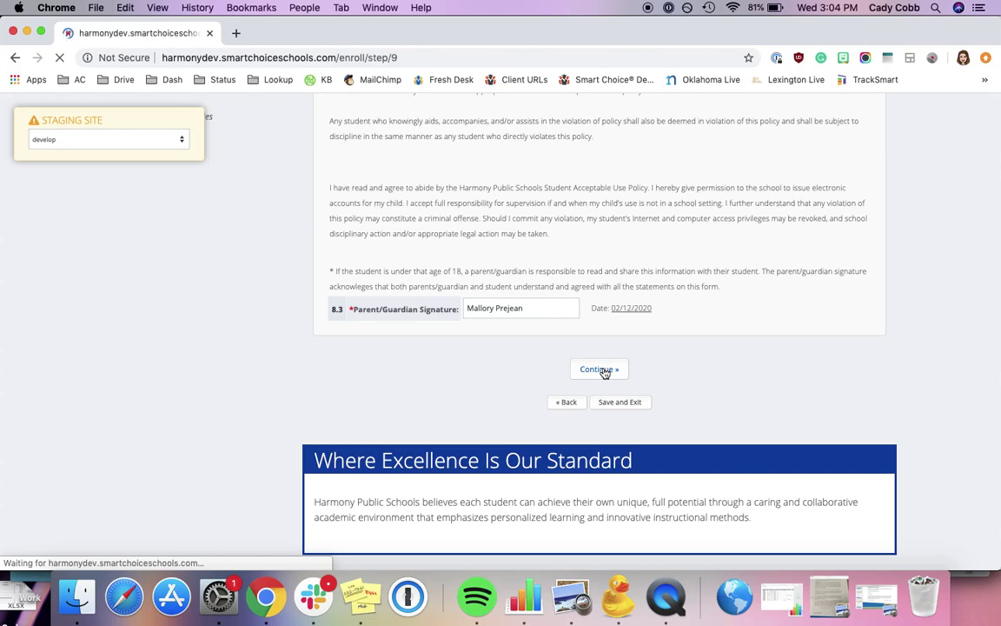
Answer Yes to media release questions 9.3, 9.4, 9.5, 9.6 and 9.7
scroll(605, 373, down, 5)
scroll(605, 374, up, 8)
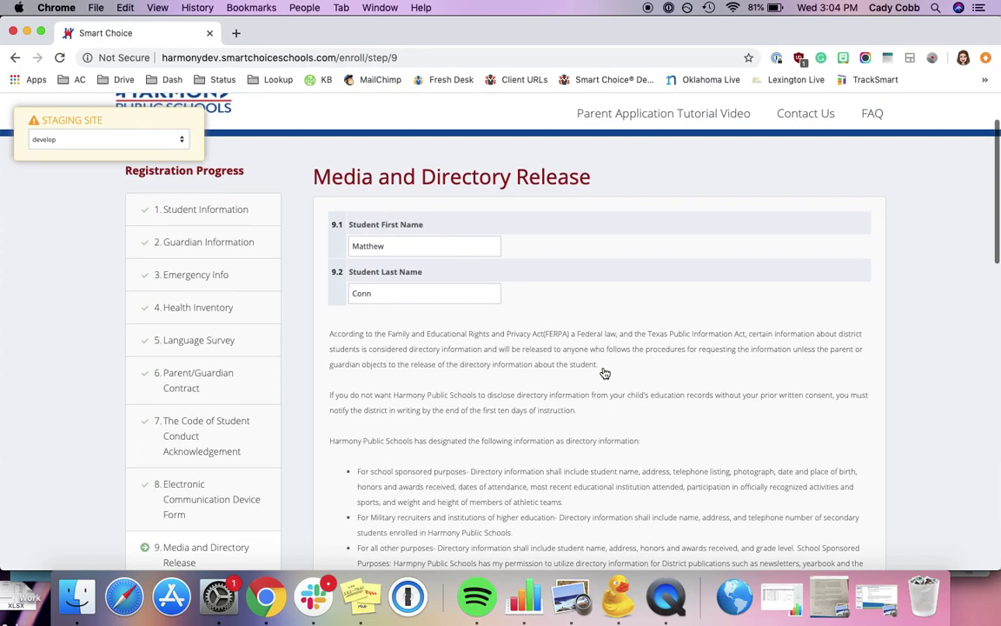
scroll(605, 374, down, 5)
scroll(605, 374, down, 10)
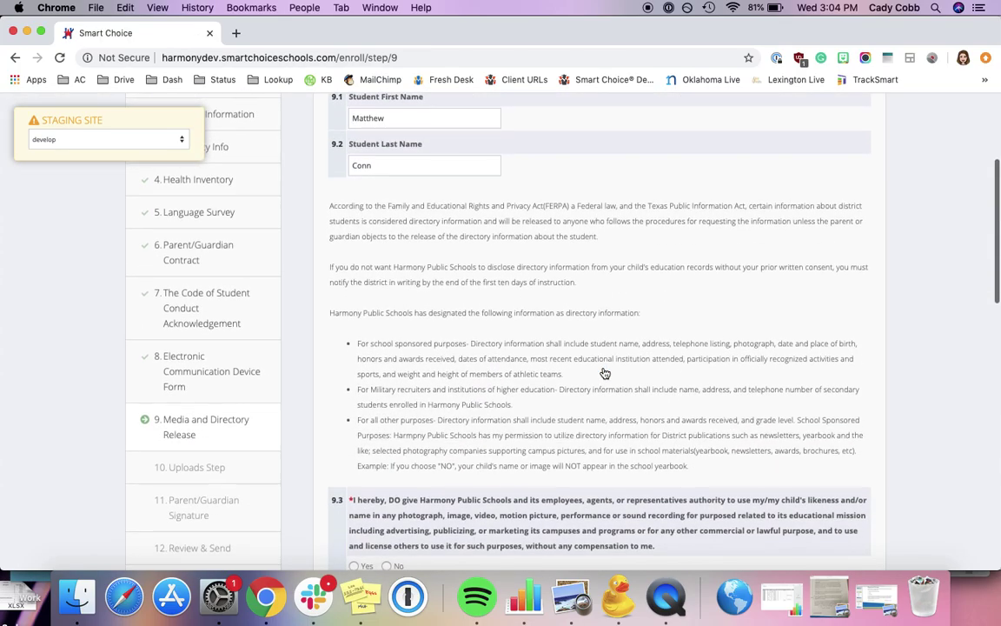
scroll(604, 374, down, 1)
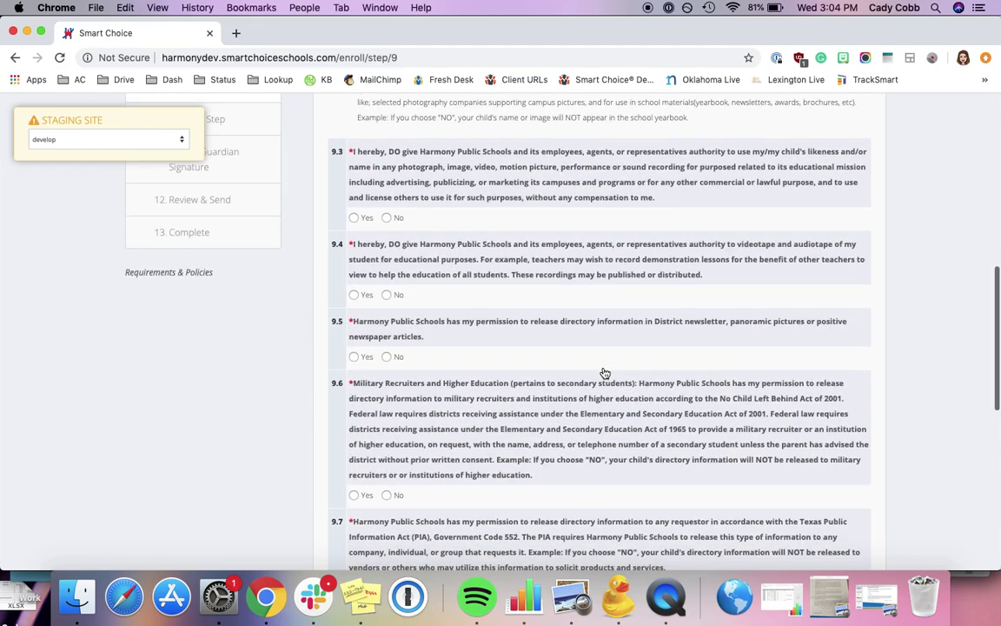
click(355, 217)
click(353, 294)
click(354, 357)
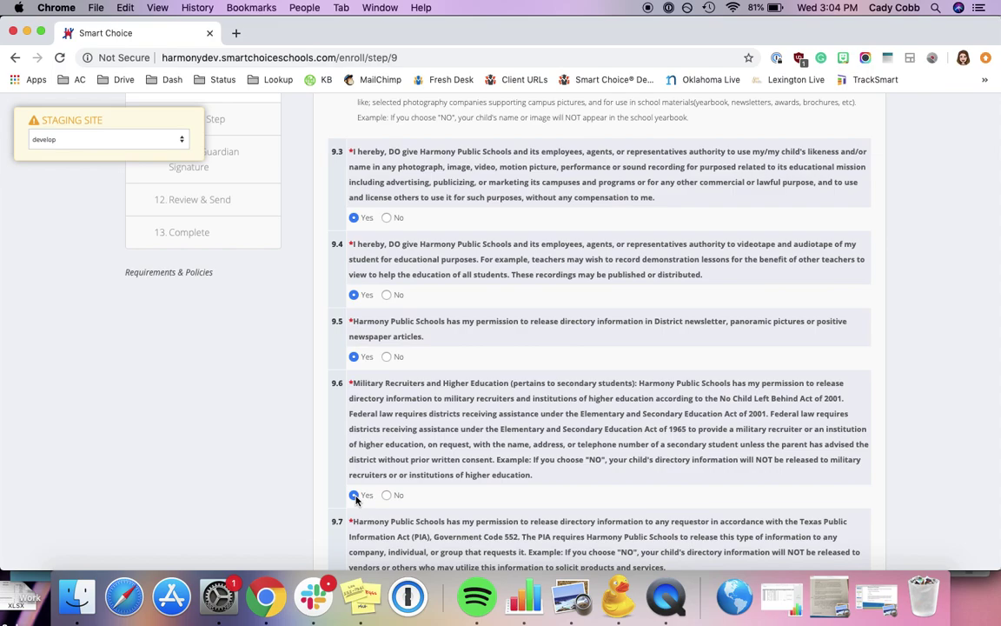
click(354, 495)
scroll(356, 497, down, 4)
click(354, 312)
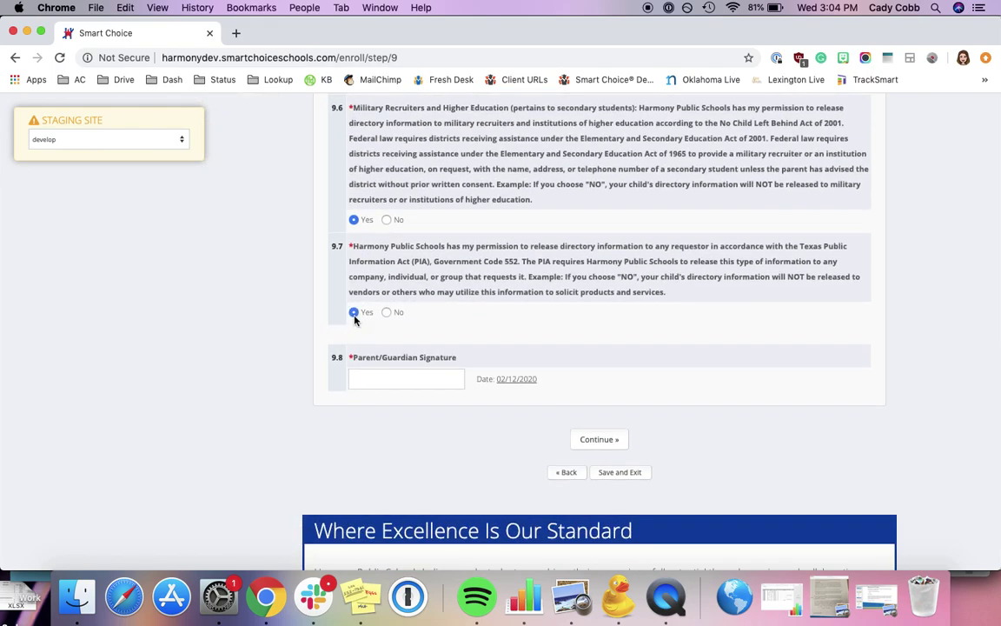
Sign the 9.8 signature field with the guardian's full name and continue
click(372, 371)
click(605, 440)
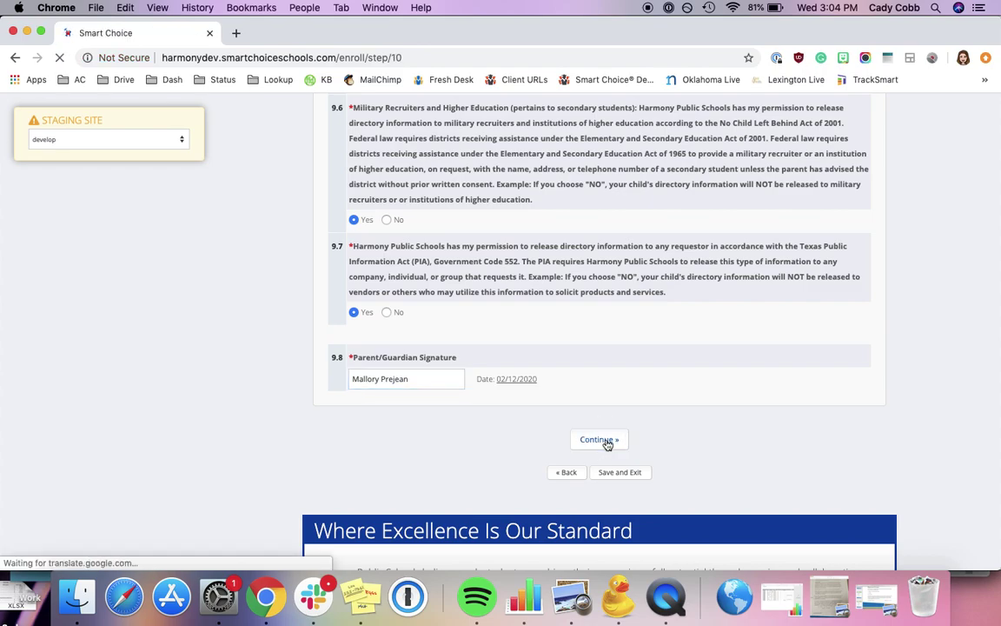
Attach 2017w4 (1) (1).pdf, found by searching 'w4', as the 10.1 Immunization Record
scroll(607, 445, down, 3)
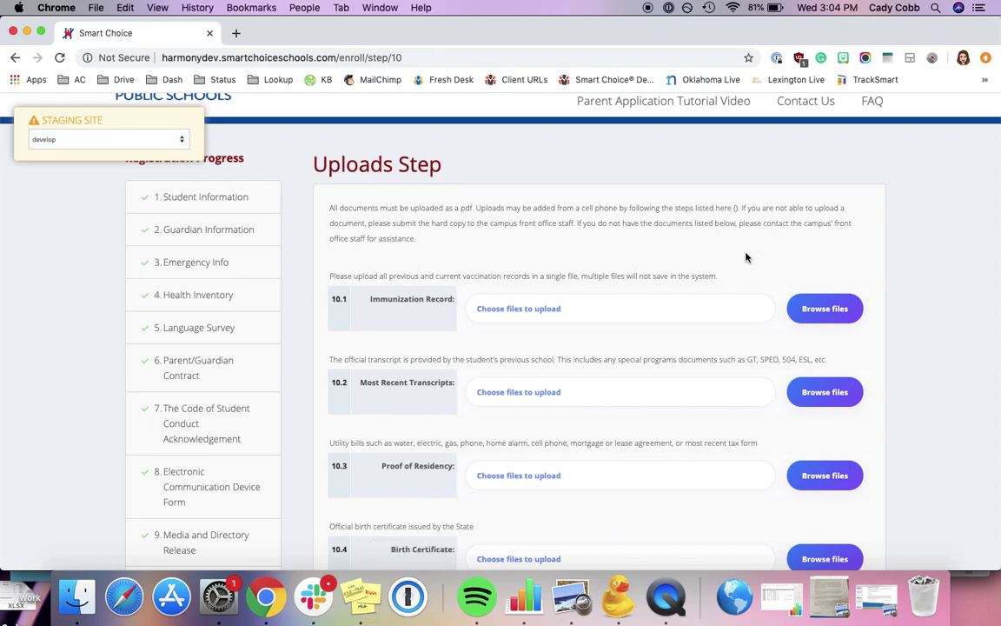
click(840, 312)
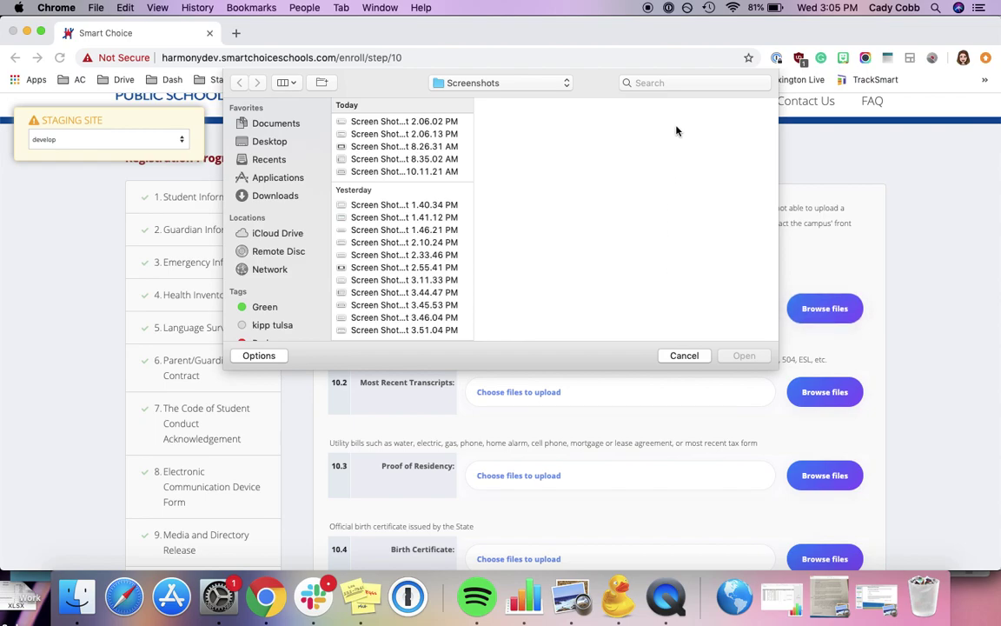
click(661, 83)
text(w4)
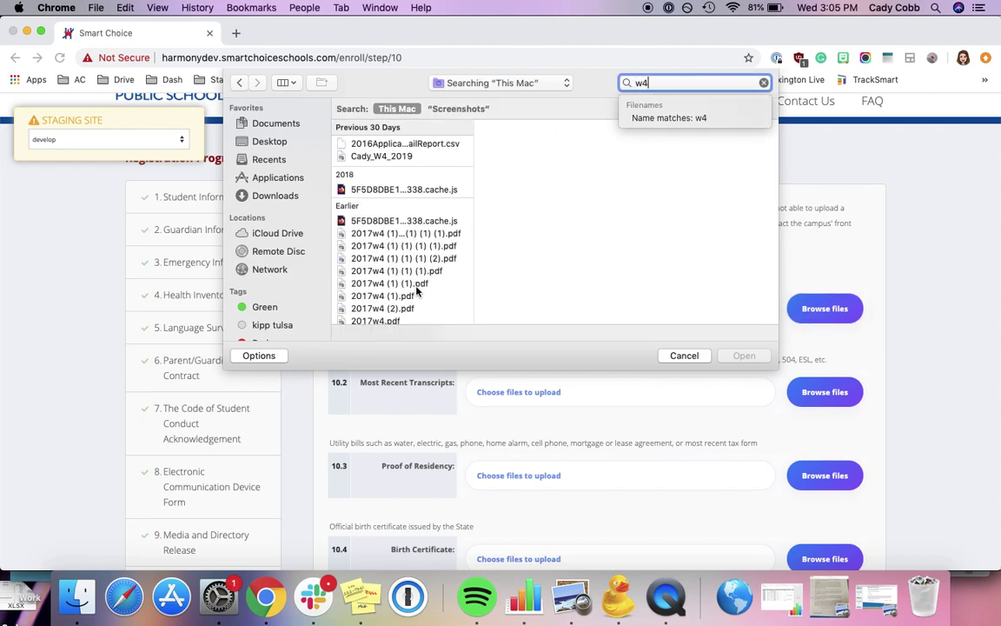
click(416, 285)
click(744, 355)
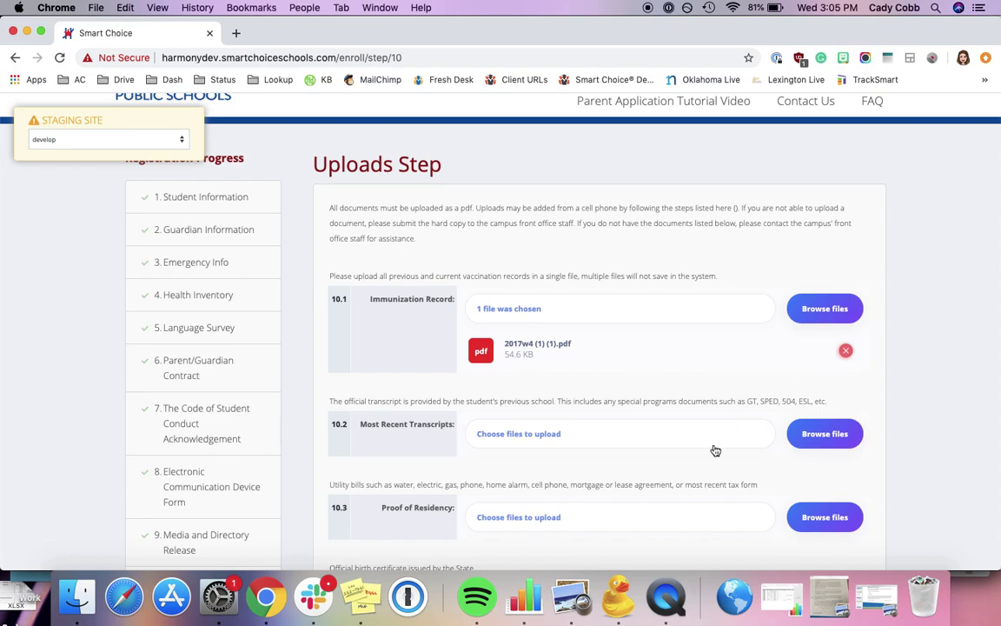
scroll(715, 451, down, 2)
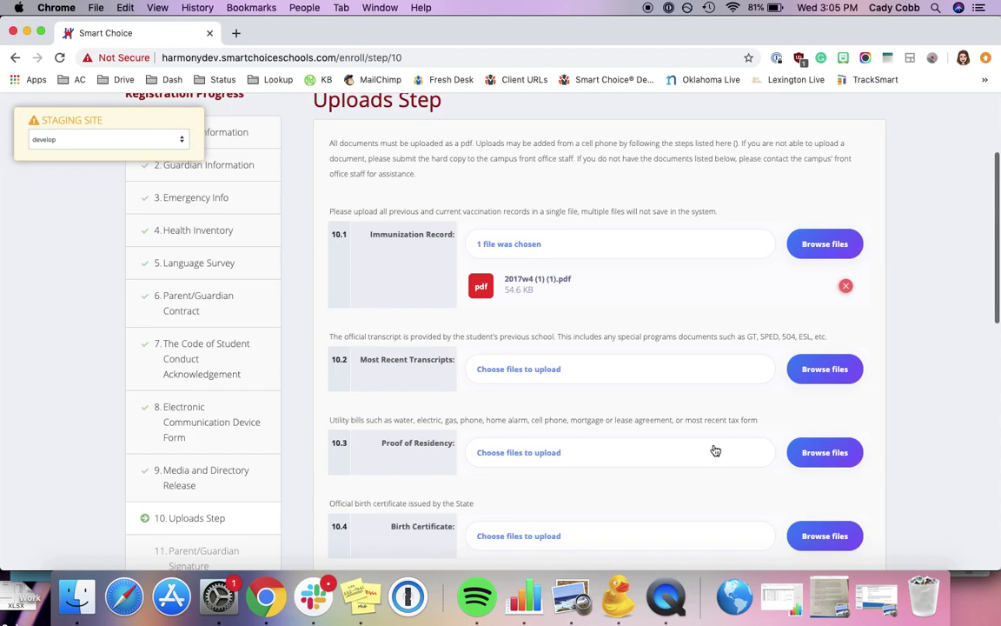
scroll(715, 450, down, 3)
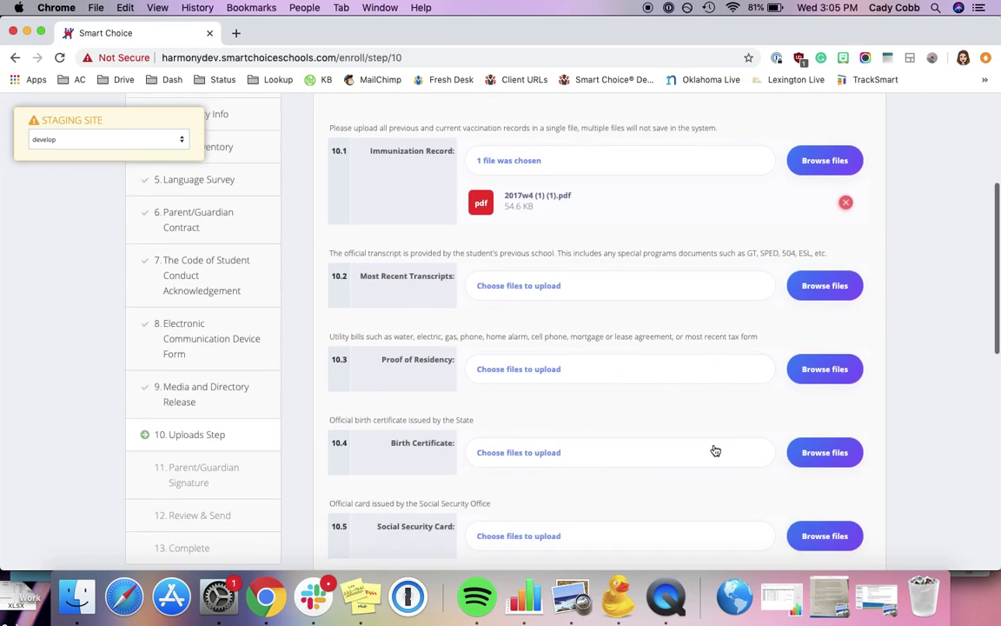
Attach 2017w4 (2).pdf as the 10.2 Most Recent Transcripts upload and continue past Uploads
click(814, 291)
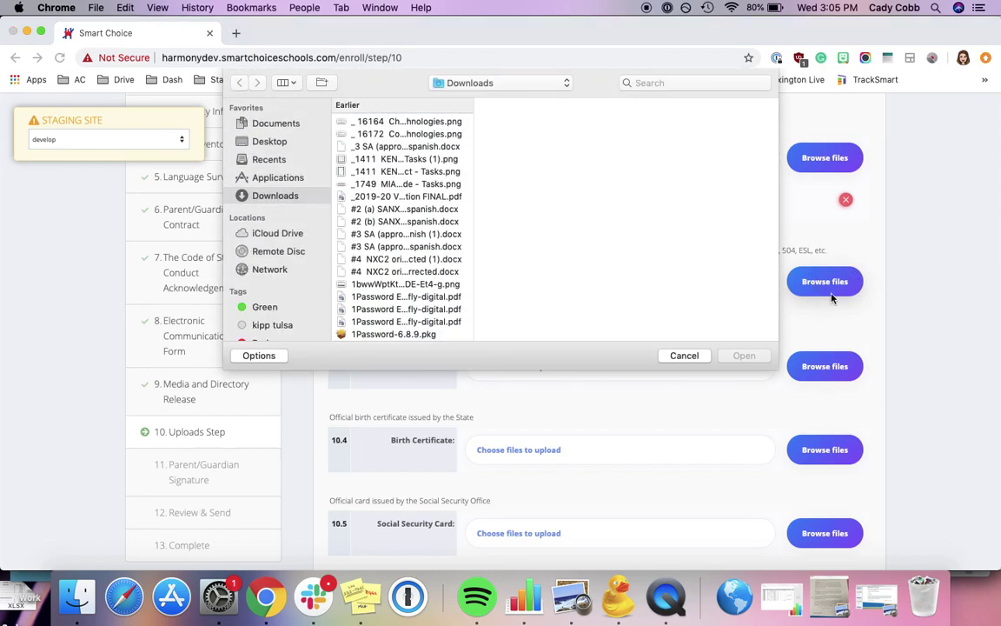
click(694, 84)
text(w4)
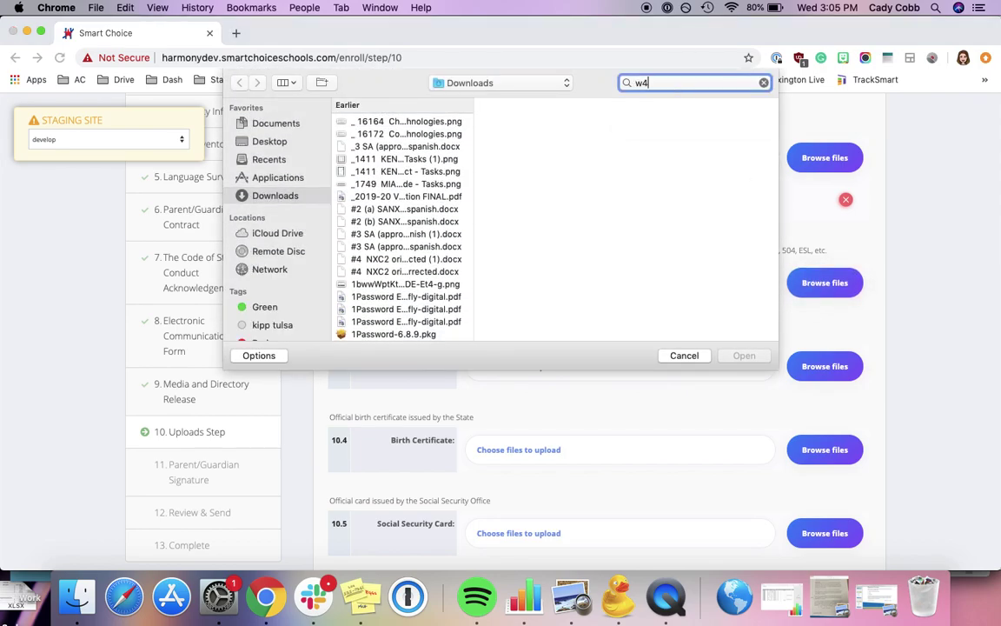
click(395, 309)
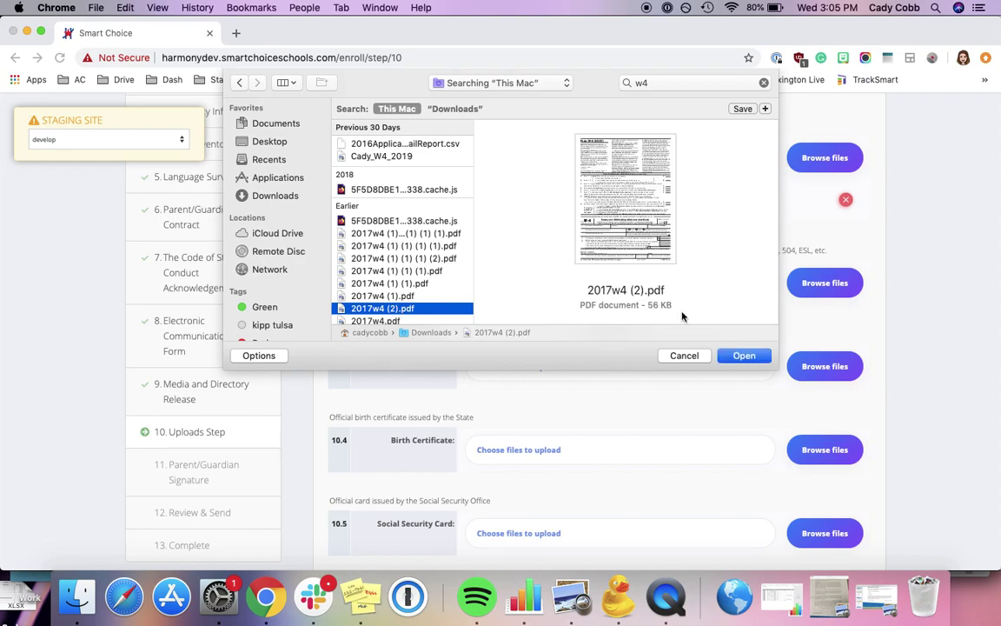
click(742, 355)
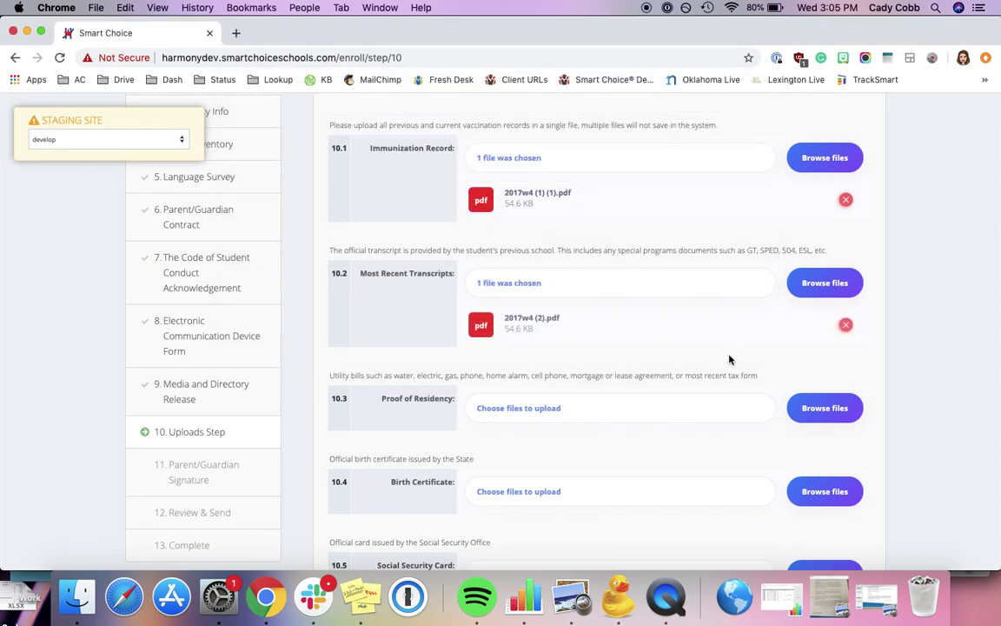
scroll(729, 359, down, 7)
scroll(729, 359, down, 1)
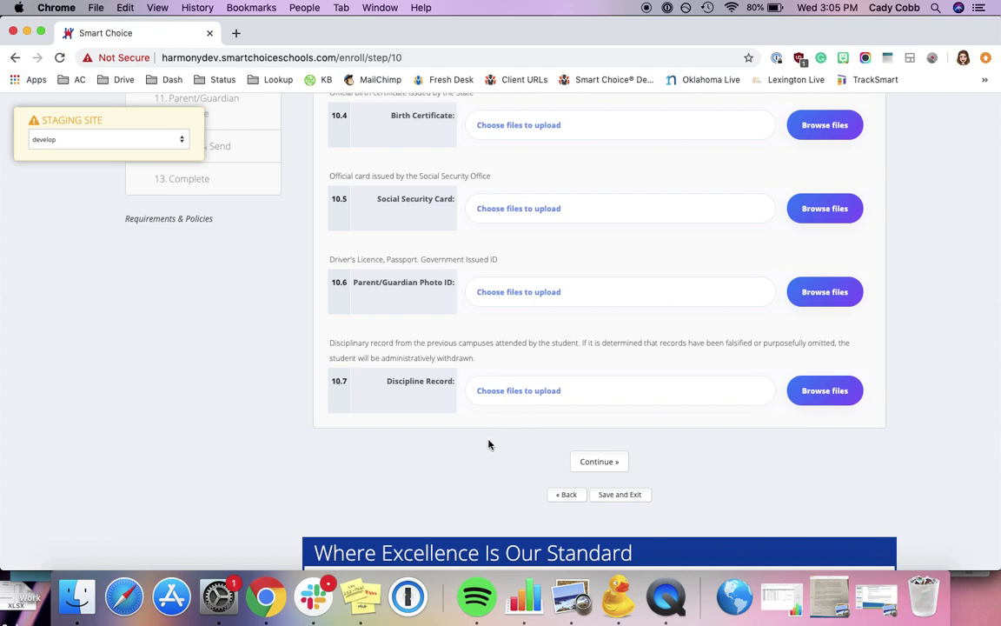
click(598, 466)
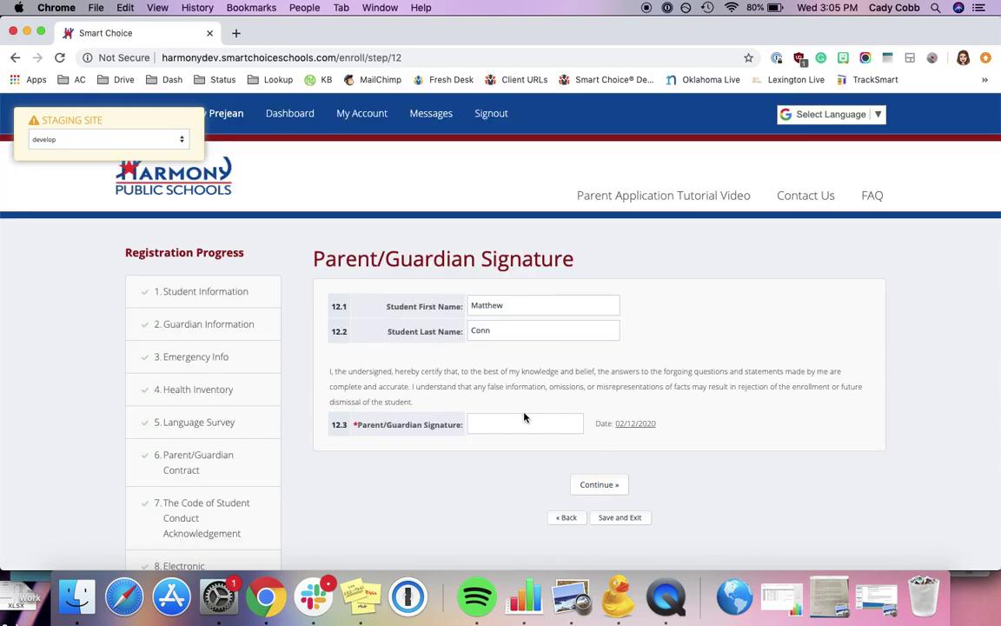
Enter the guardian's full name as the signature, correcting a typo, and continue to review
click(524, 424)
text(Co)
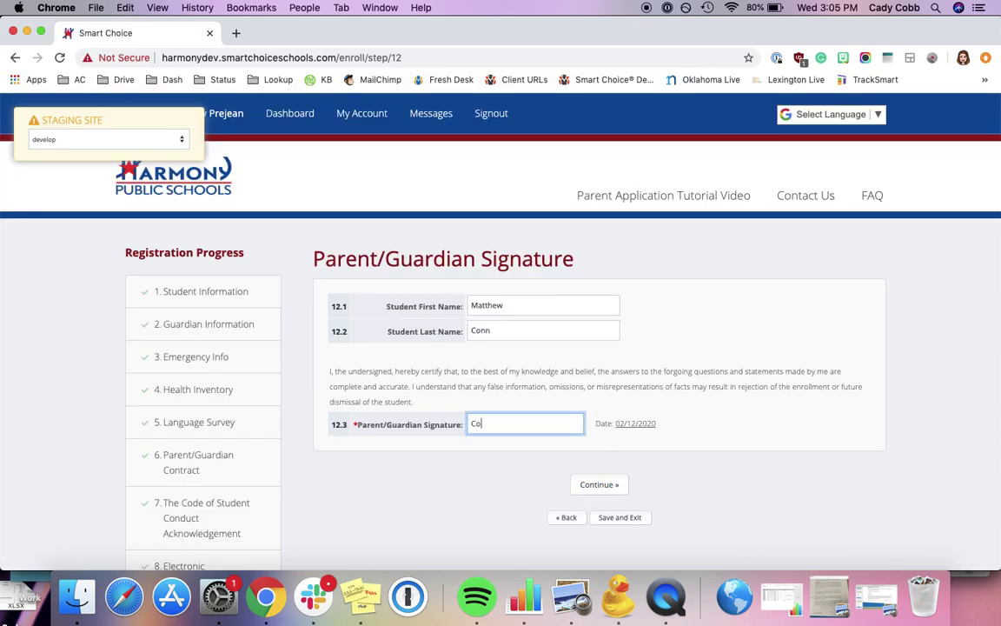
key(BackSpace)
key(BackSpace)
text(Mallor)
click(596, 487)
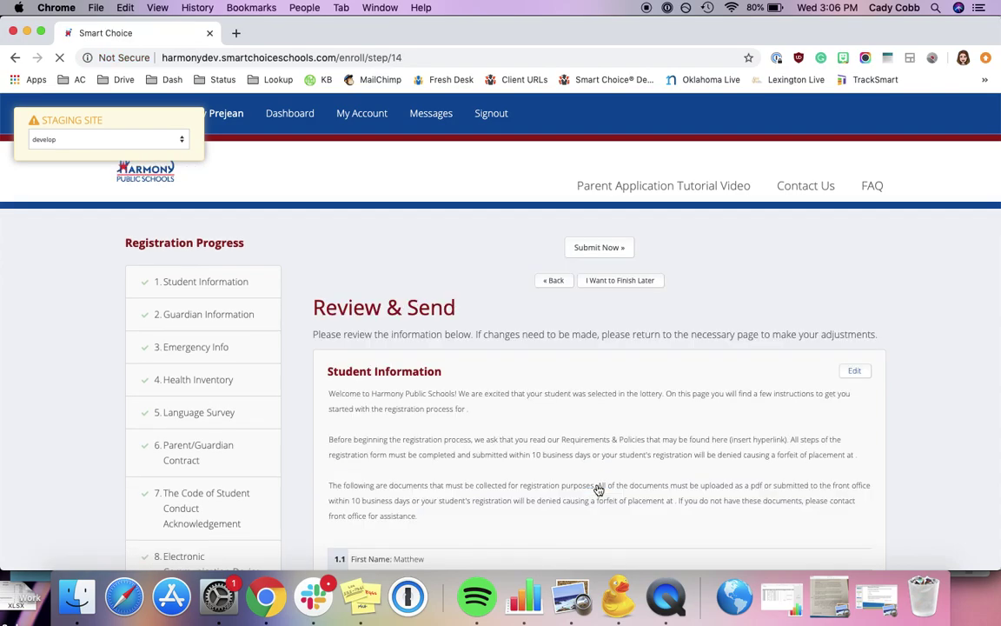
Read through the whole Review & Send summary, then return to the top and Submit Now
scroll(598, 491, down, 5)
scroll(598, 491, up, 5)
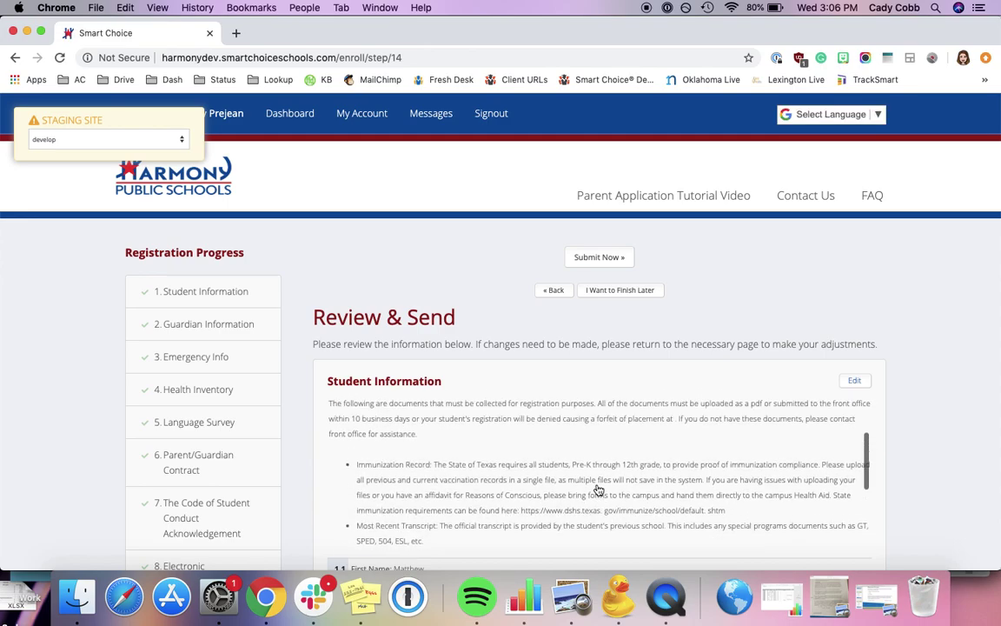
scroll(848, 333, down, 3)
scroll(847, 333, down, 2)
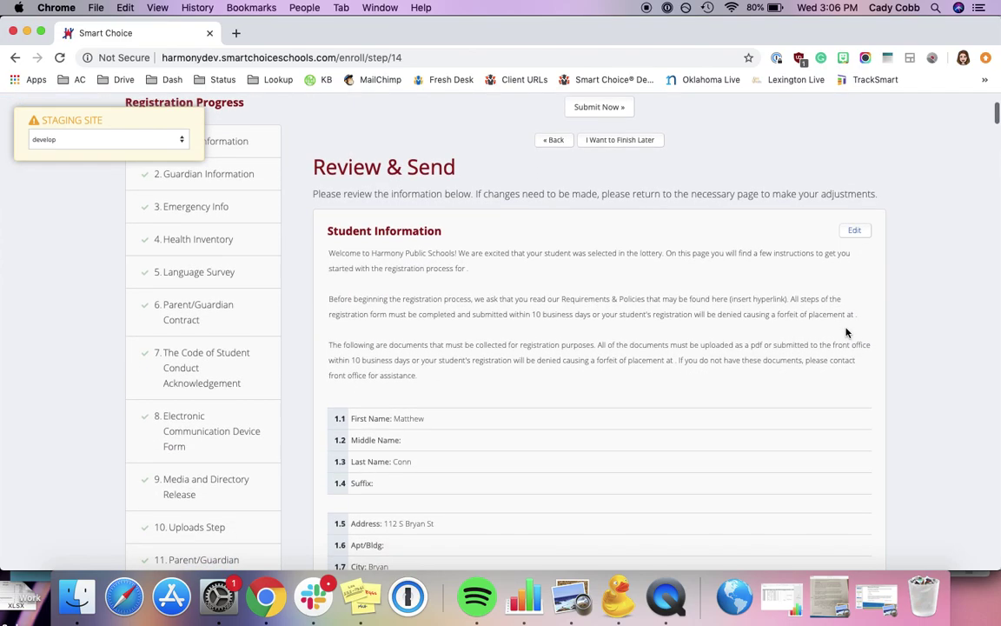
scroll(634, 297, down, 5)
scroll(635, 300, down, 10)
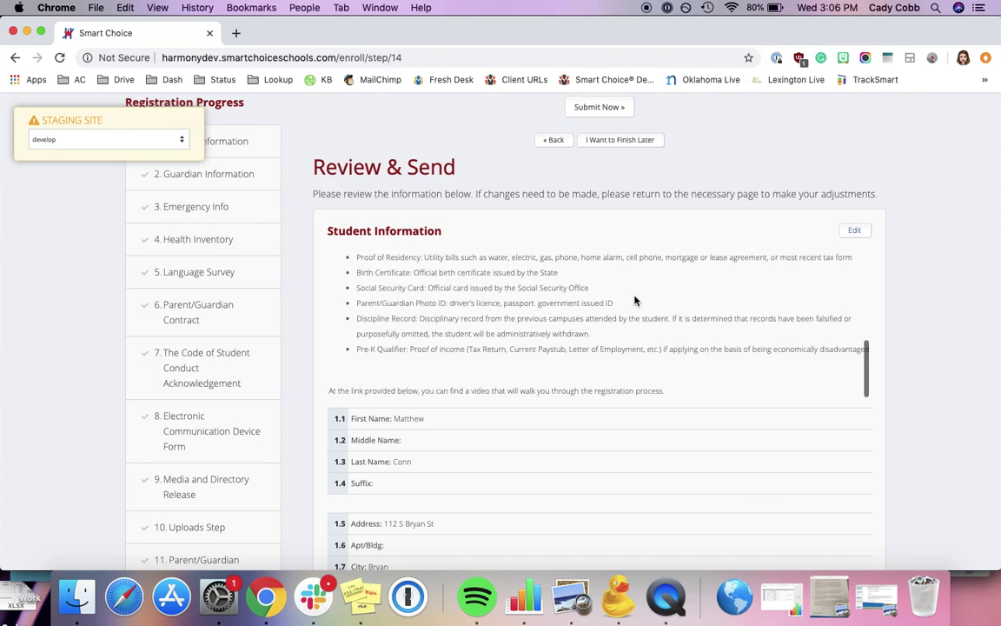
scroll(634, 300, down, 12)
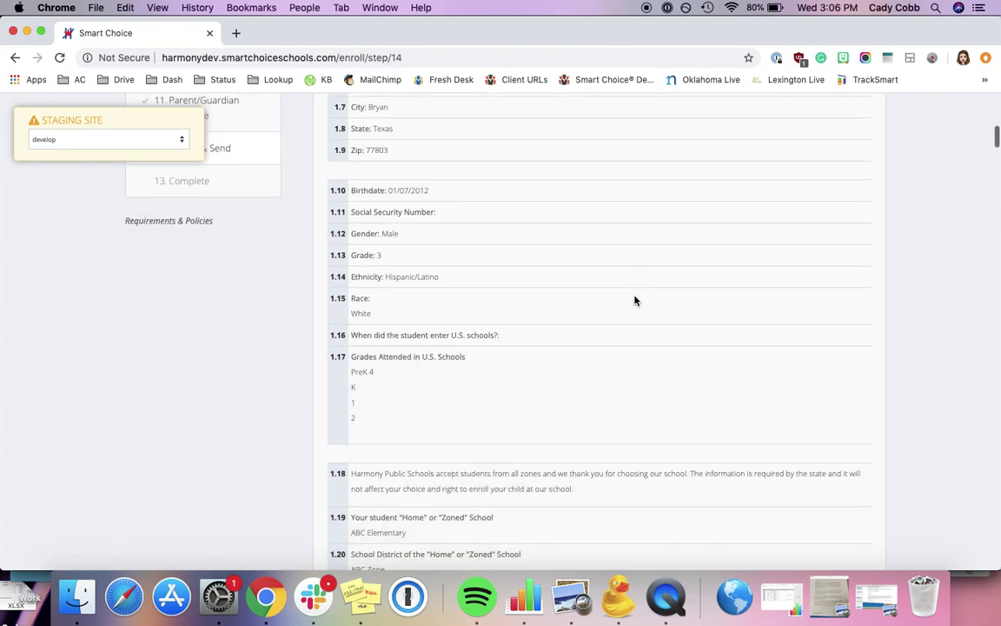
scroll(634, 300, down, 15)
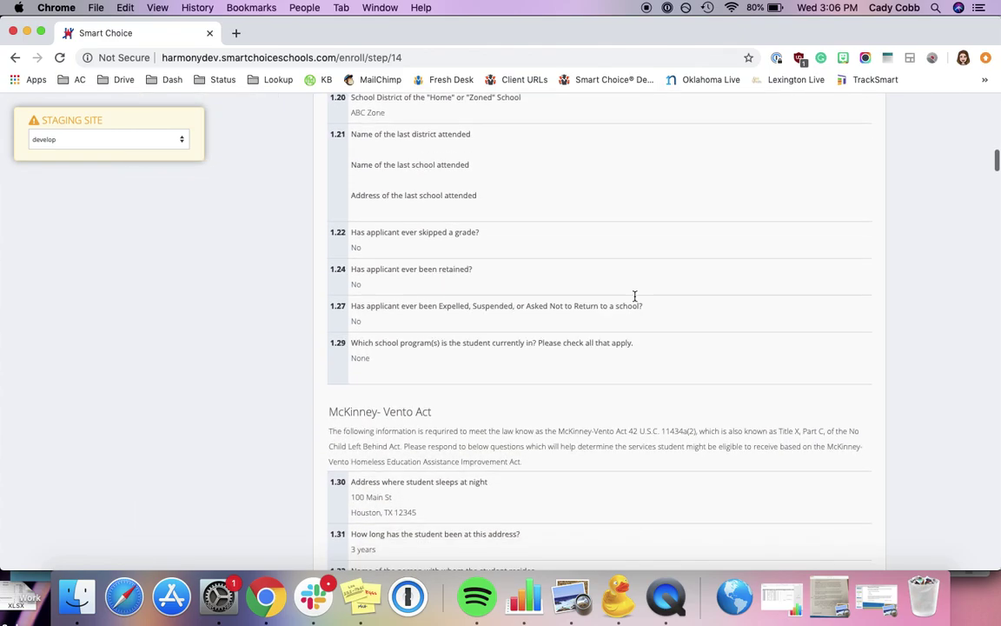
scroll(634, 300, down, 5)
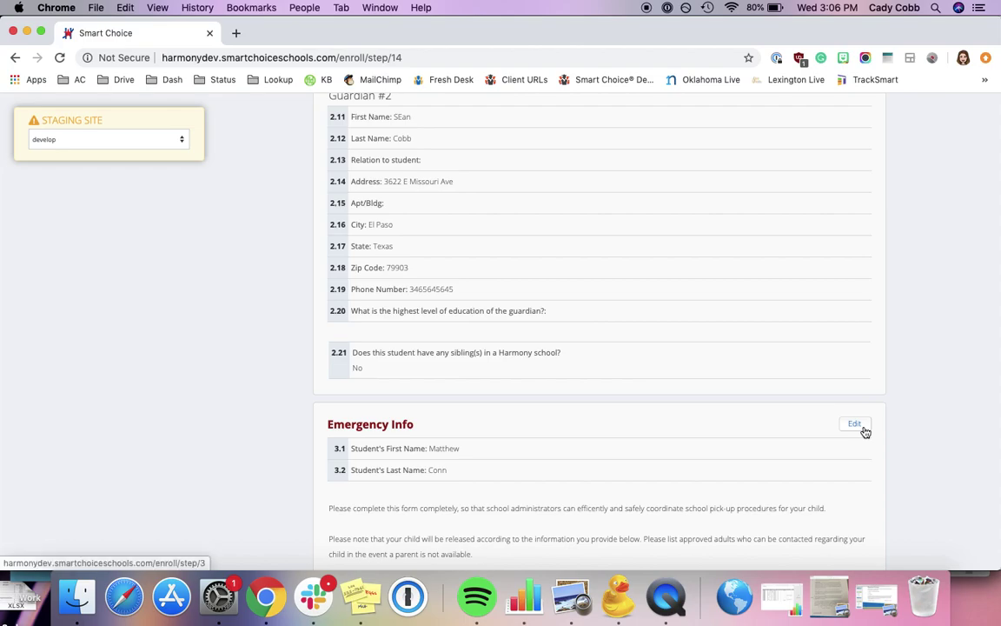
scroll(704, 392, up, 20)
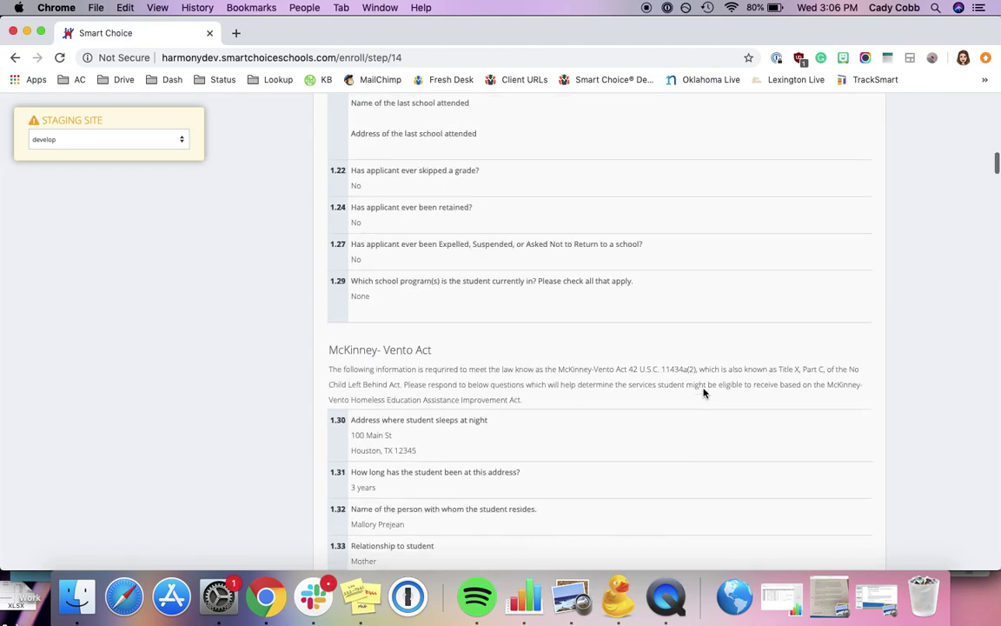
scroll(704, 392, up, 5)
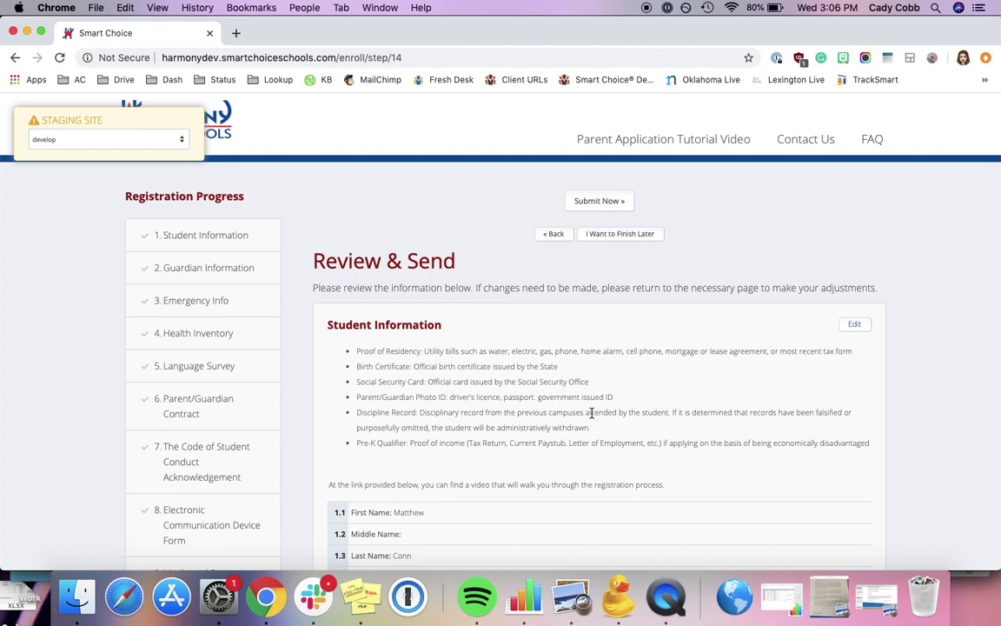
click(600, 205)
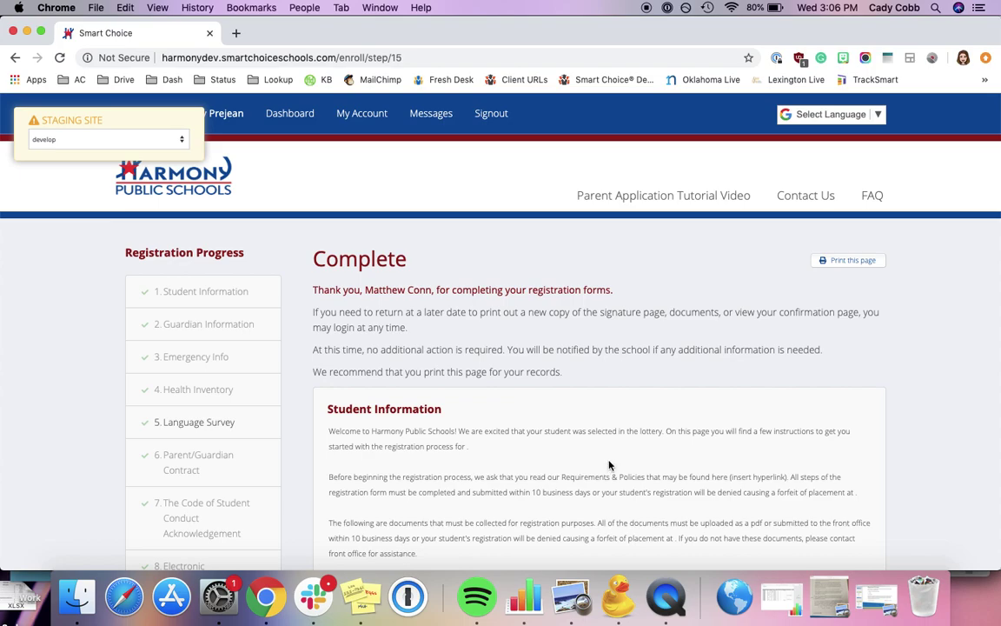
Scroll down the Complete confirmation page and back up to its header
scroll(681, 342, down, 3)
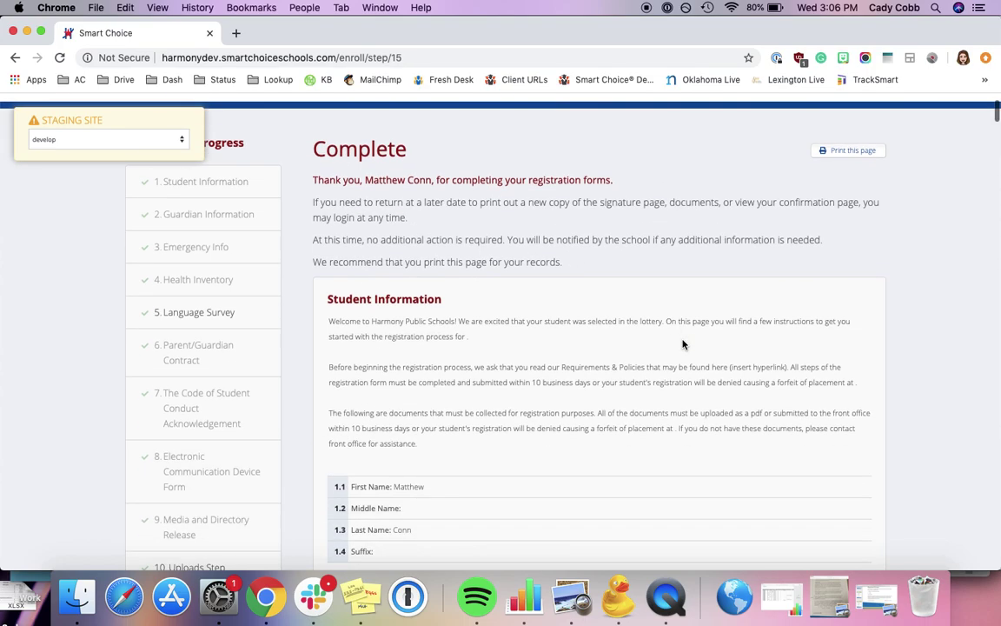
scroll(682, 342, down, 5)
scroll(682, 342, up, 10)
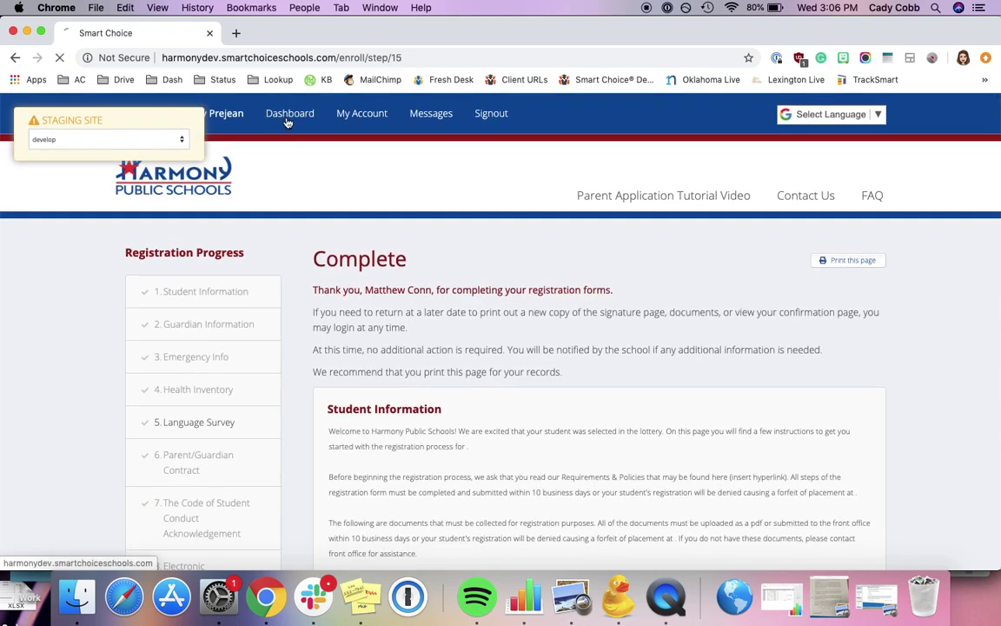
Go to the Dashboard and scroll to the registration status showing Submitted, in processing
click(276, 113)
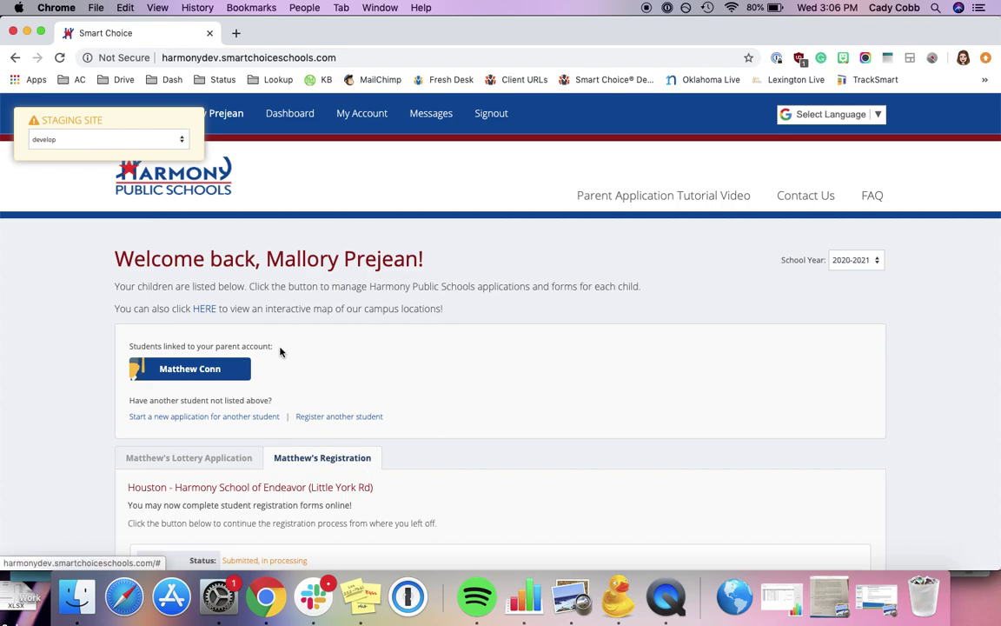
scroll(241, 352, down, 3)
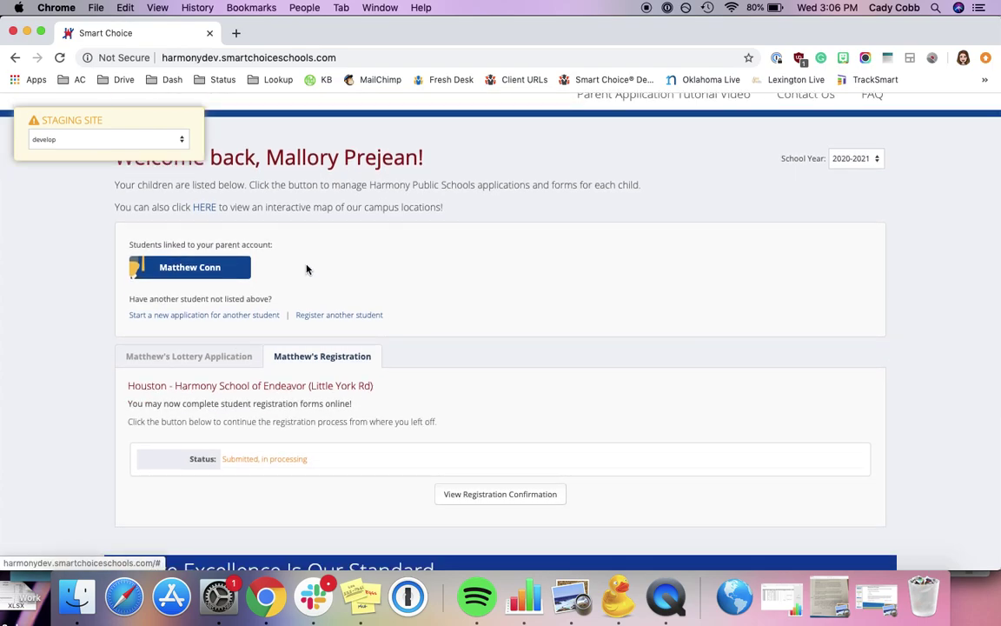